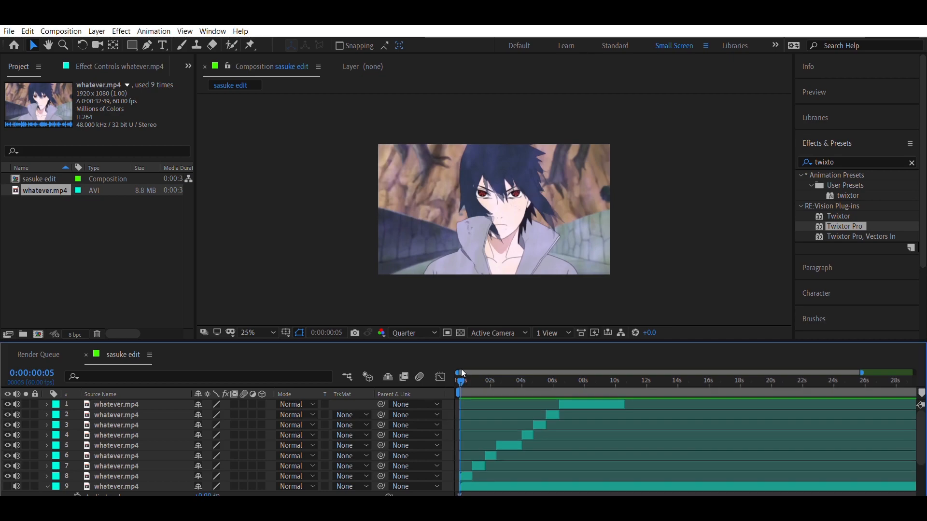
Play and scrub the sasuke edit composition to examine how the clip cuts line up with the audio waveform.
click(868, 451)
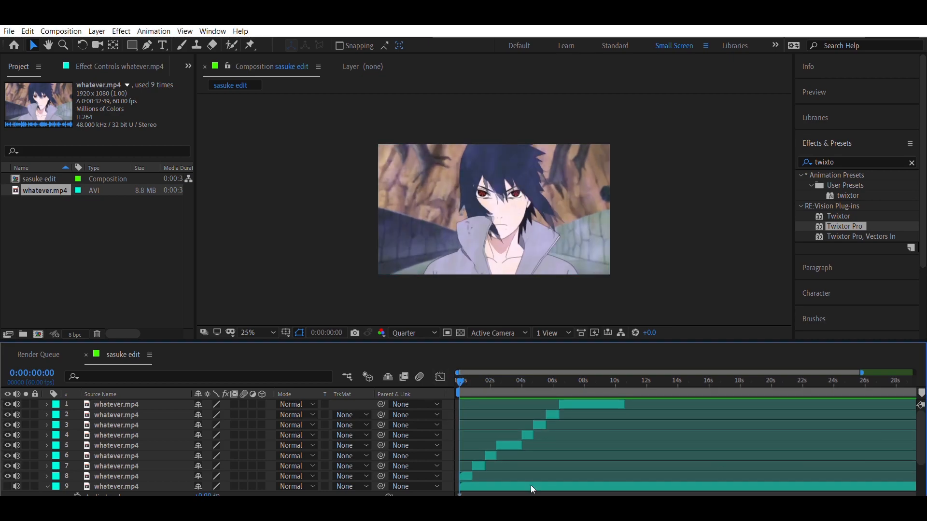
key(=)
key(=)
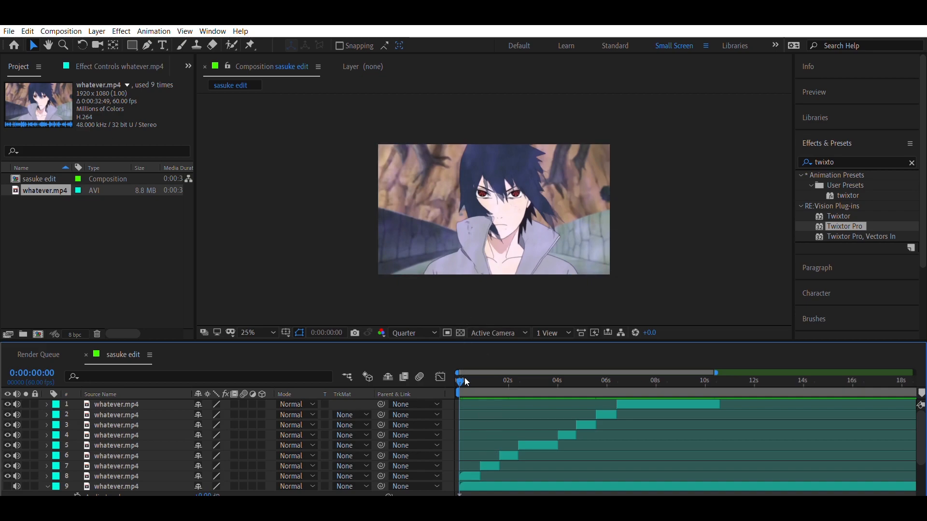
key(space)
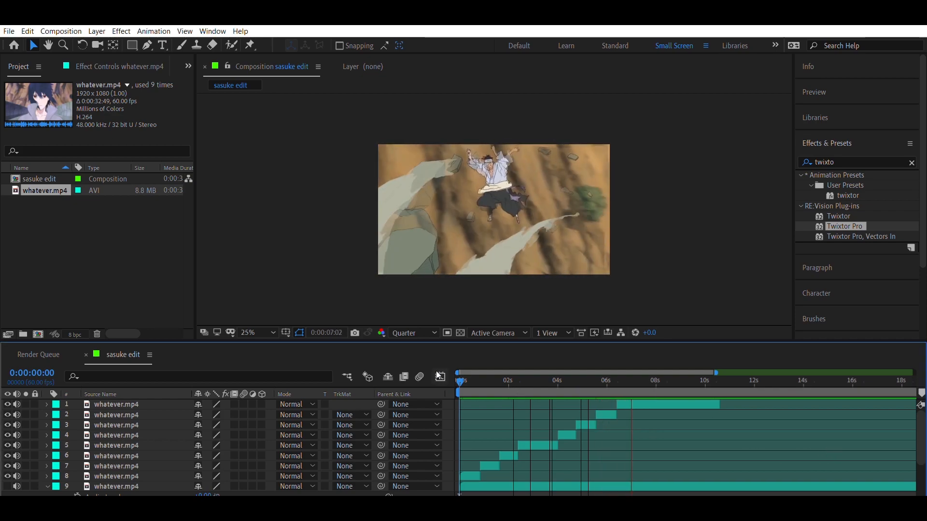
mouse_move(459, 377)
mouse_down()
mouse_move(488, 364)
mouse_move(454, 380)
mouse_move(485, 380)
mouse_up()
scroll(484, 411, down, 3)
key(space)
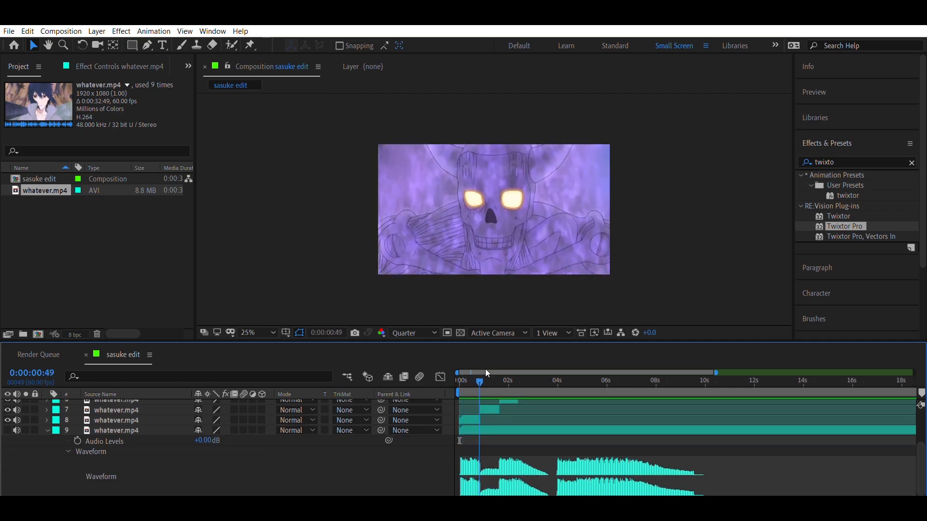
drag(500, 362, 427, 403)
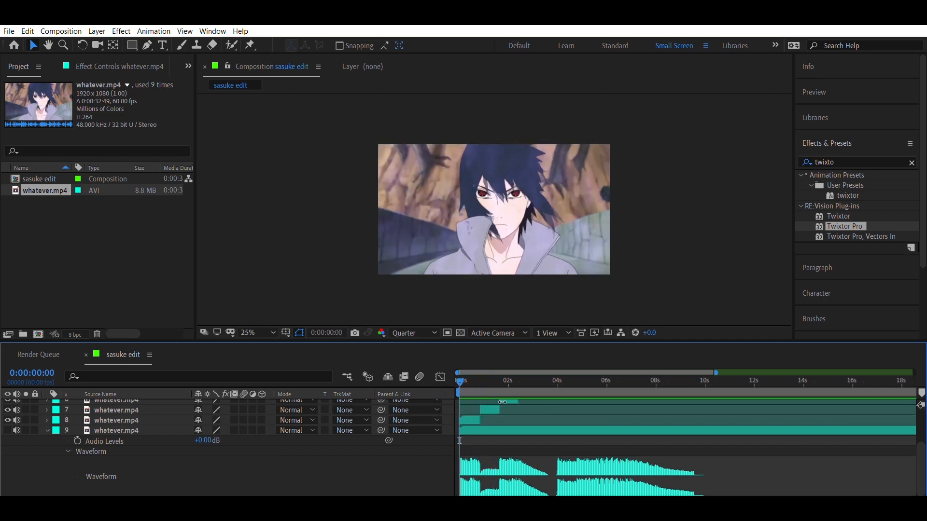
scroll(502, 402, up, 3)
drag(465, 369, 394, 387)
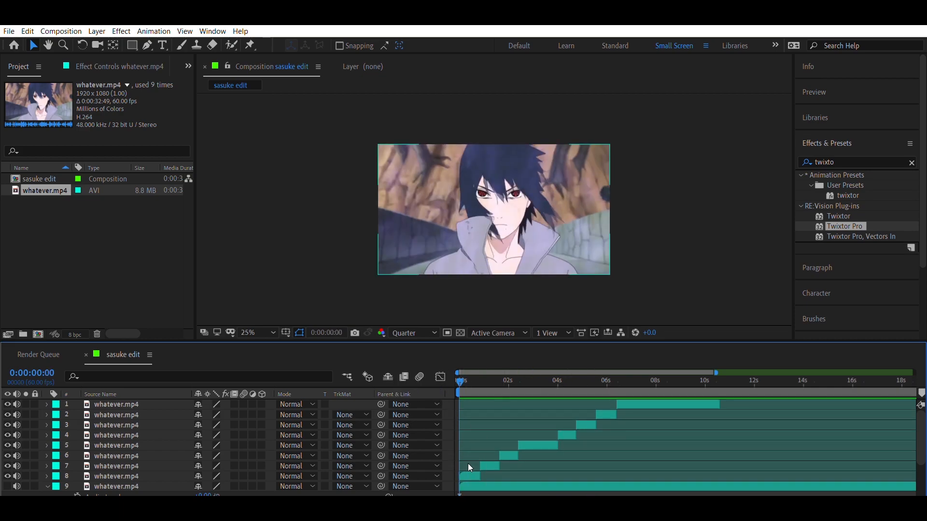
Find the Video Copilot Twitch effect and apply it to the first clip, layer 8.
click(469, 476)
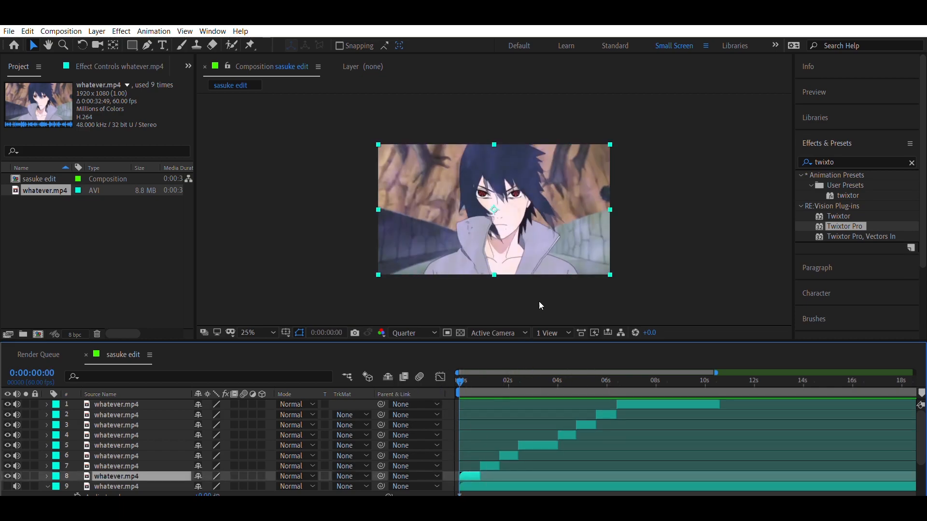
click(847, 154)
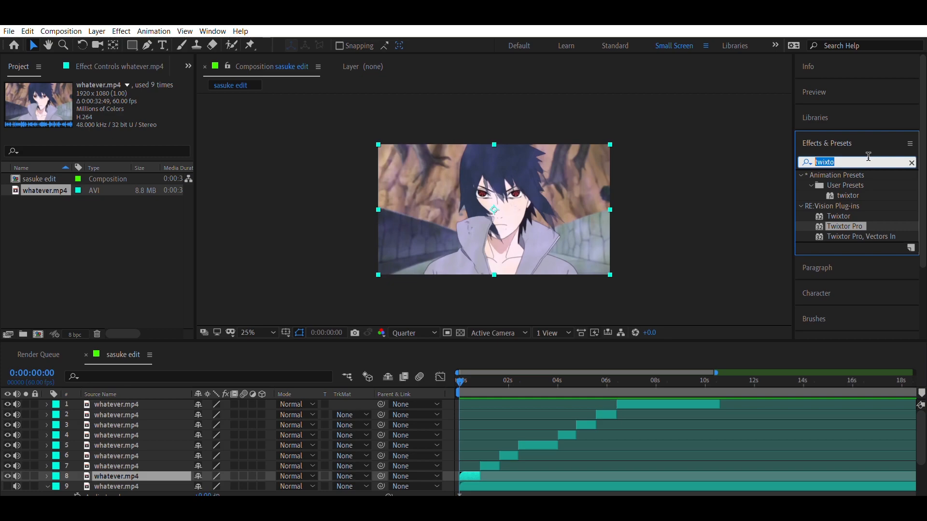
key(BackSpace)
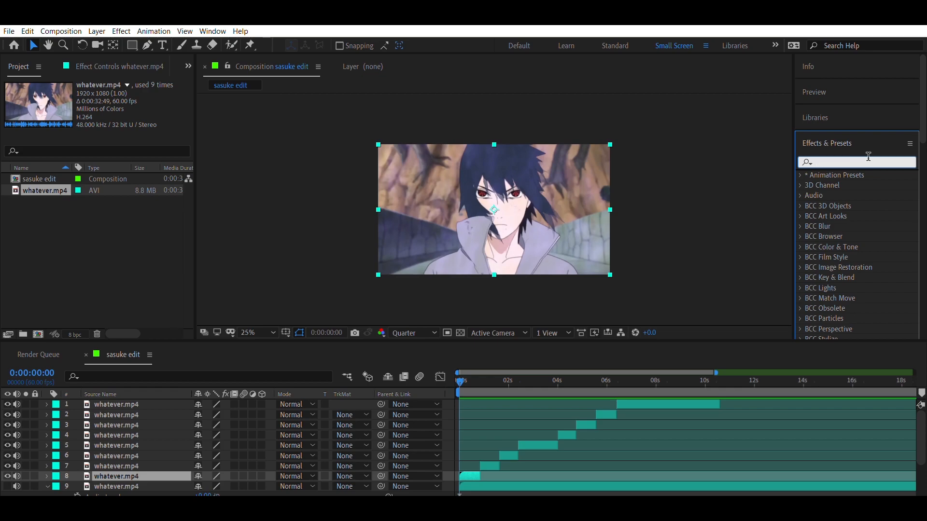
text(t)
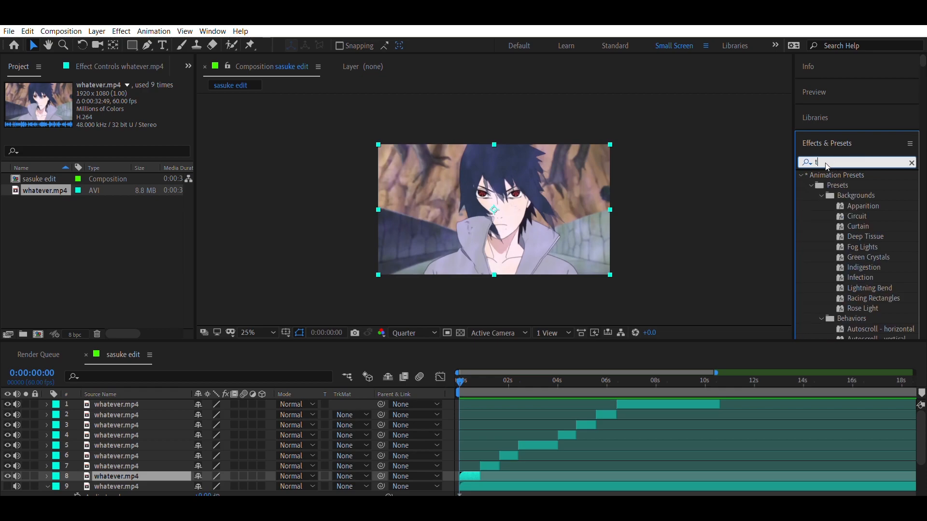
text(witch)
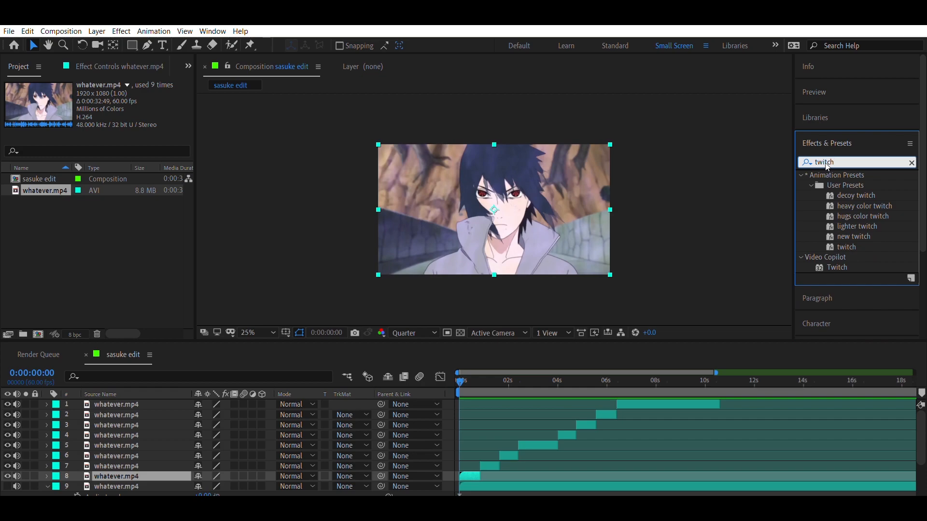
drag(837, 267, 457, 464)
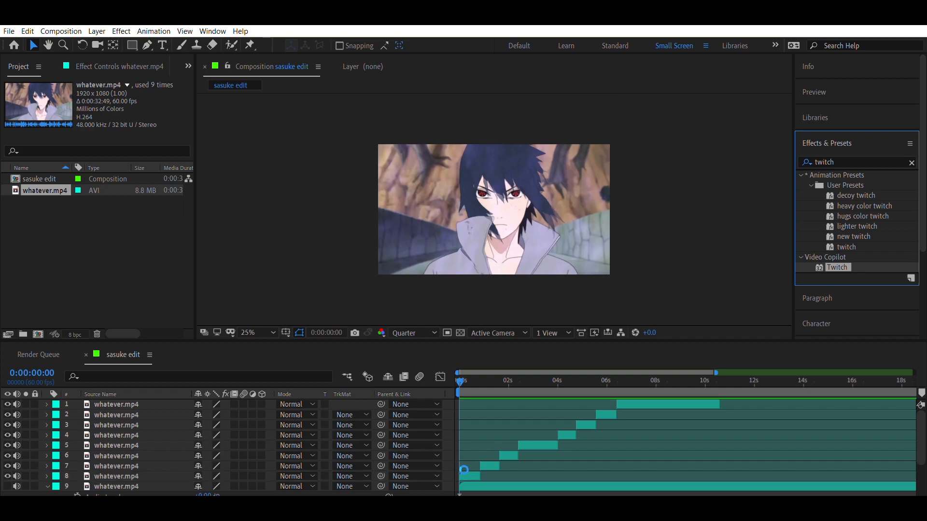
click(911, 163)
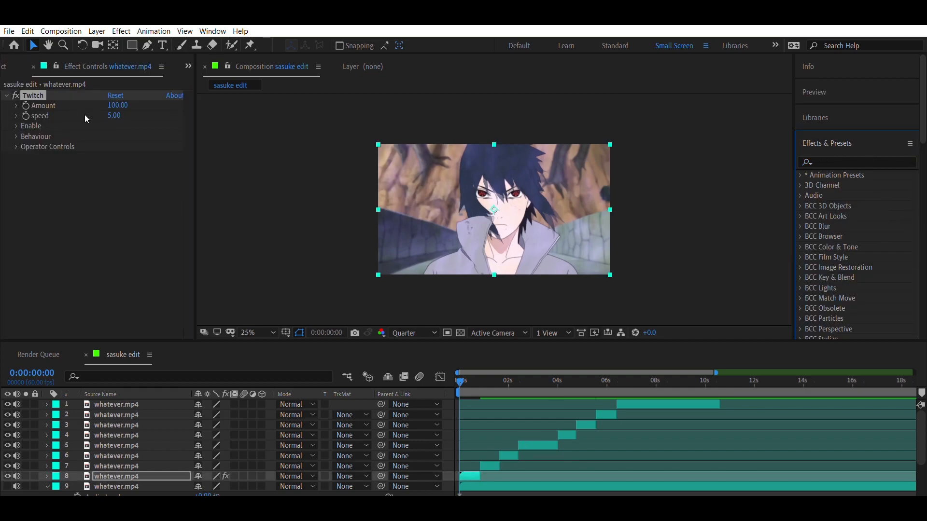
Set the Twitch effect's Amount to 50 and its speed to 30.
scroll(515, 440, down, 4)
scroll(486, 426, up, 2)
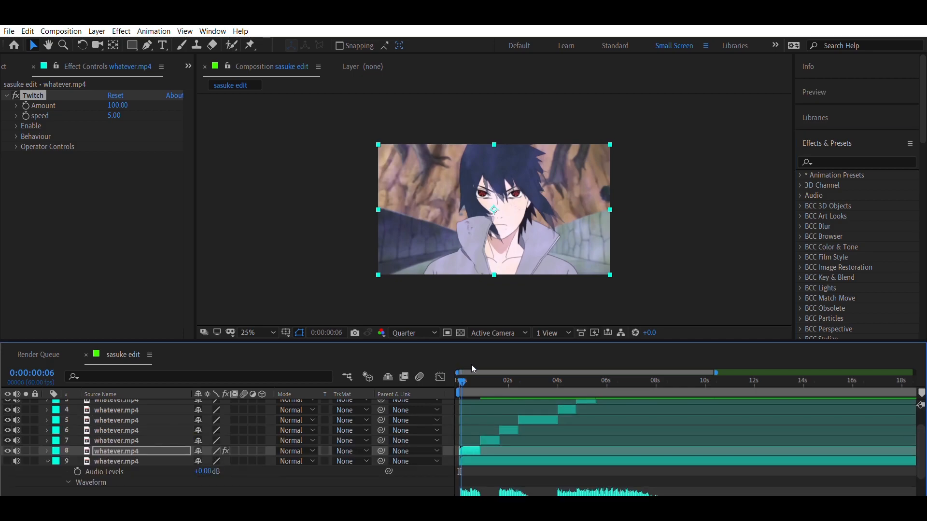
click(475, 381)
click(461, 377)
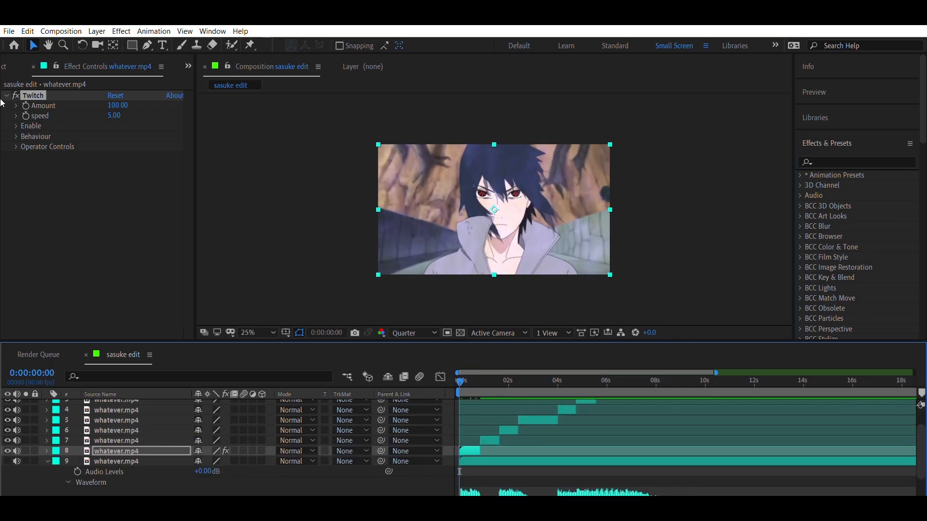
click(117, 106)
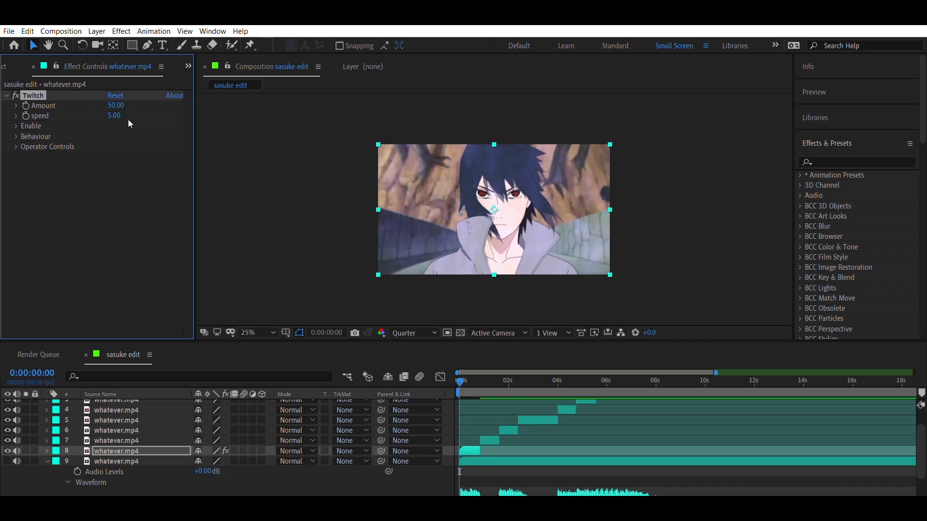
click(114, 116)
text(25-50)
key(Return)
Enable the Scale and Slide operators of the Twitch effect.
click(15, 126)
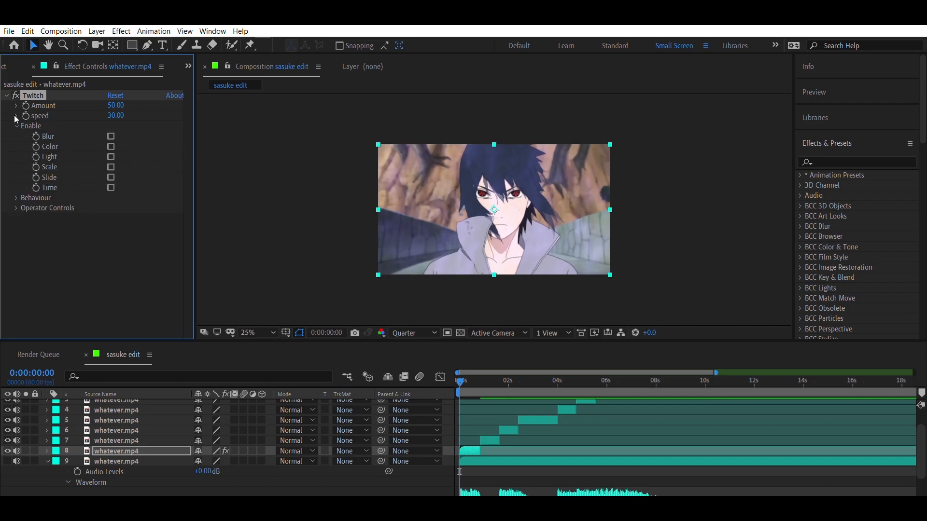
click(111, 167)
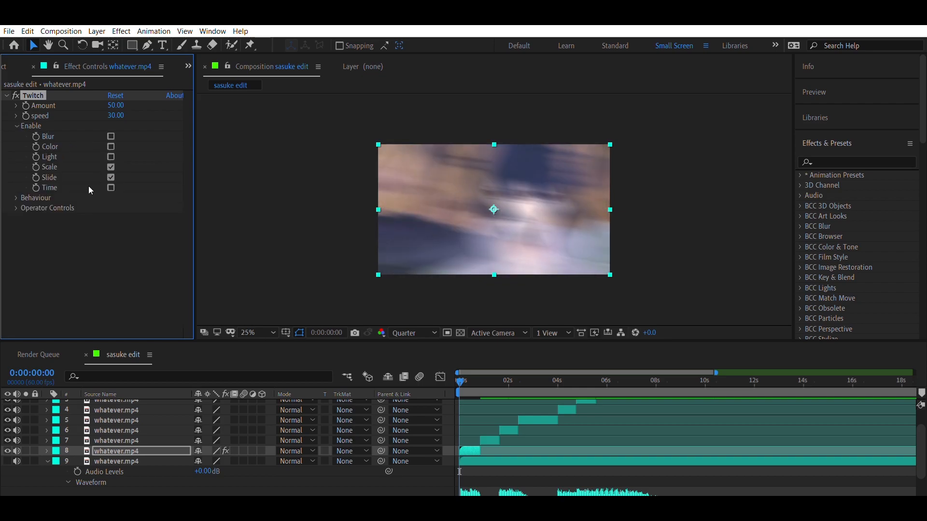
click(16, 197)
click(16, 197)
click(16, 198)
click(15, 197)
Raise the Scale Amount in the Twitch operator controls to 103.
click(20, 206)
click(27, 249)
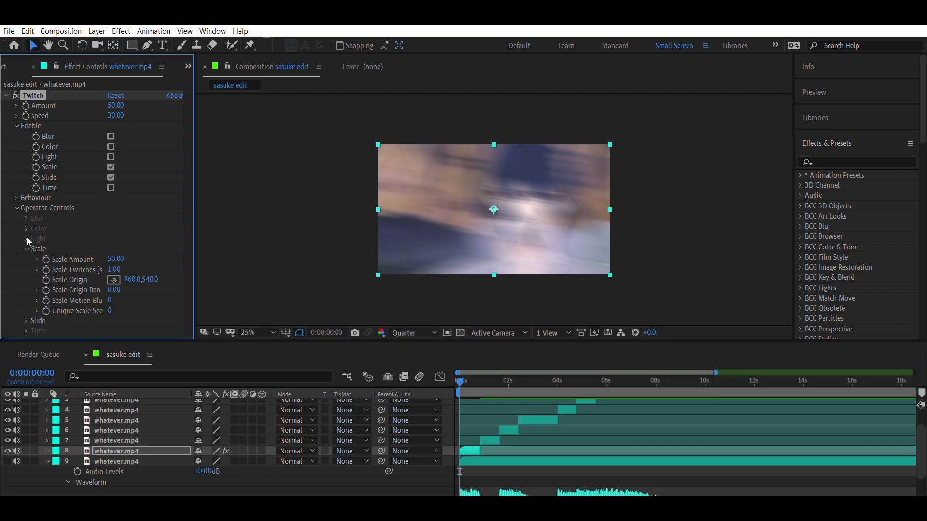
drag(114, 255, 123, 251)
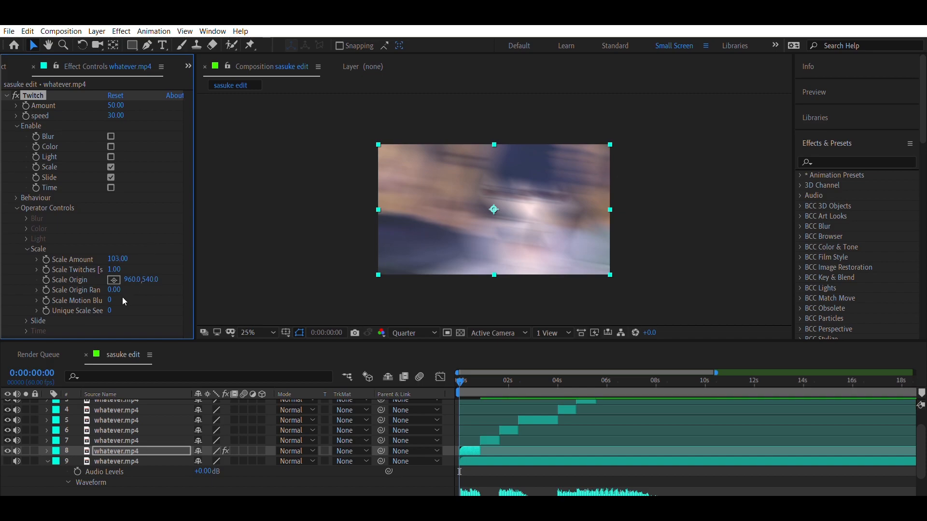
click(27, 248)
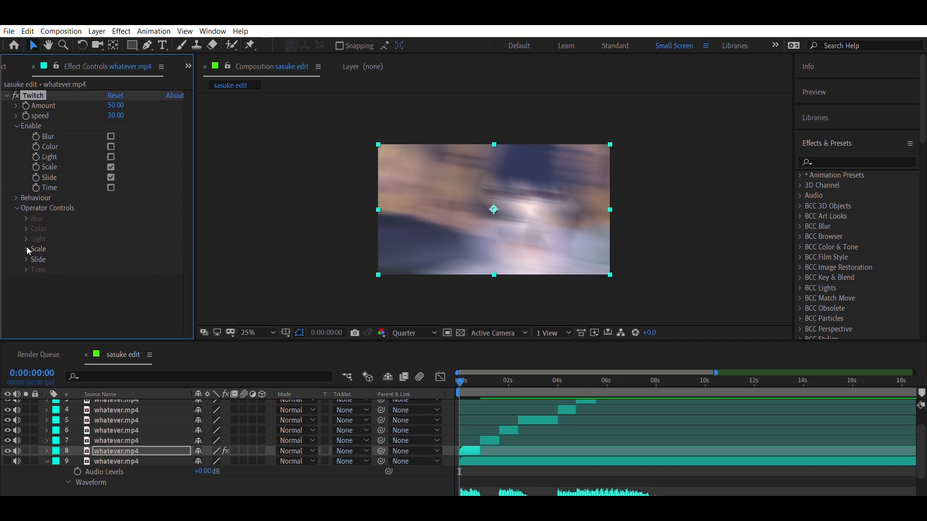
Set the Twitch effect's Slide Twitches to 6.90 and its Unique Slide Seed to 20.
click(27, 259)
scroll(96, 270, down, 2)
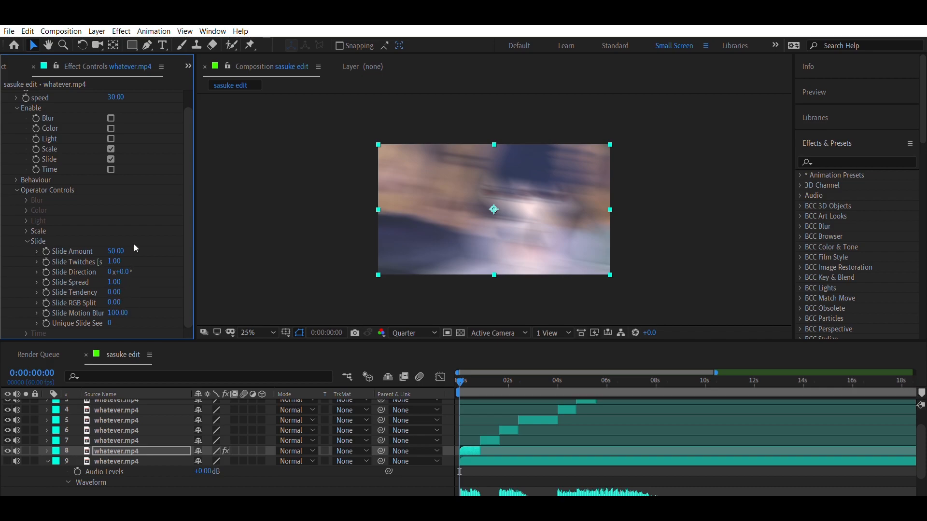
drag(121, 259, 144, 249)
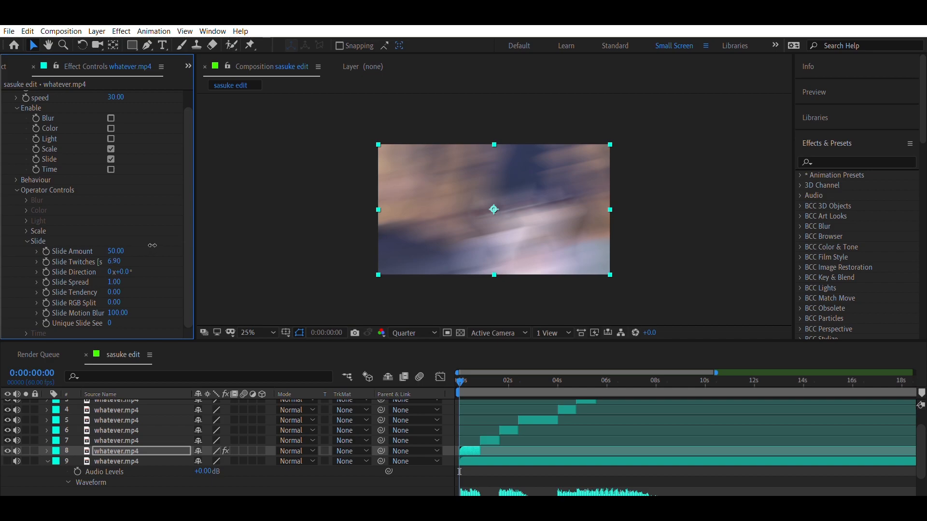
click(111, 323)
text(20)
key(Return)
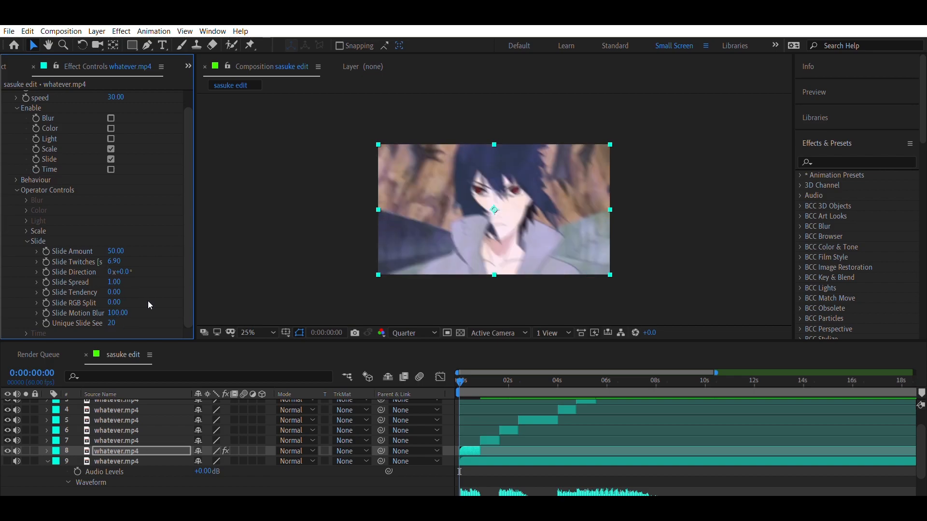
scroll(96, 154, up, 2)
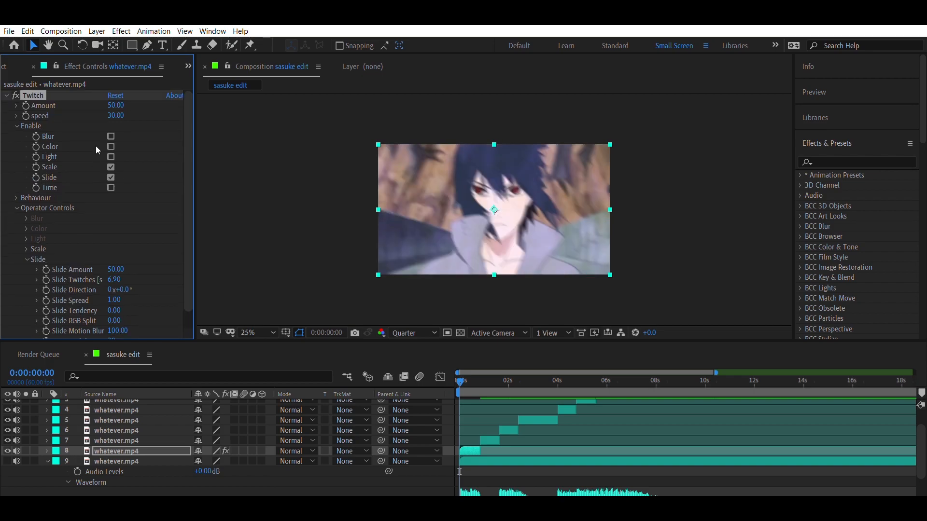
Keyframe the Twitch Amount from 50 at the clip's start to 0 at 0:00:00:50, and lower Slide Twitches to 5.
drag(491, 494, 502, 495)
key(space)
drag(593, 405, 671, 389)
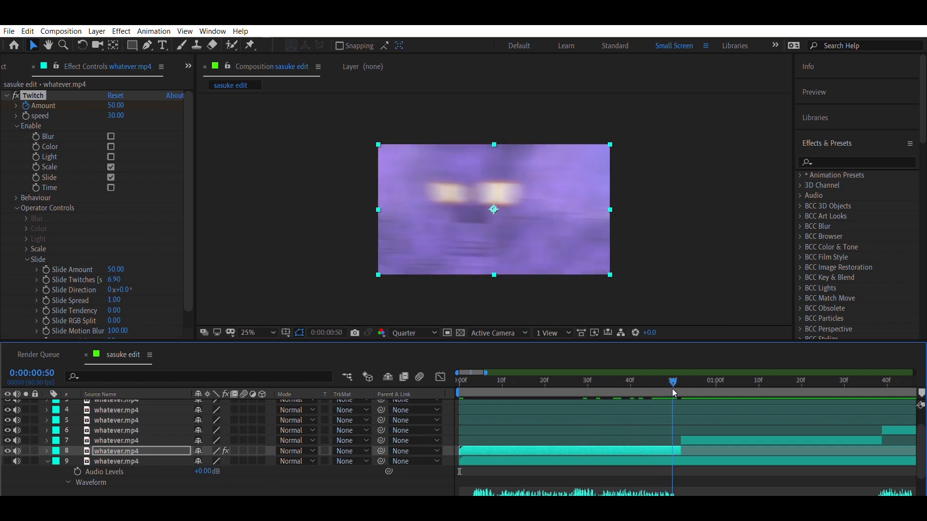
click(120, 102)
text(0)
key(Return)
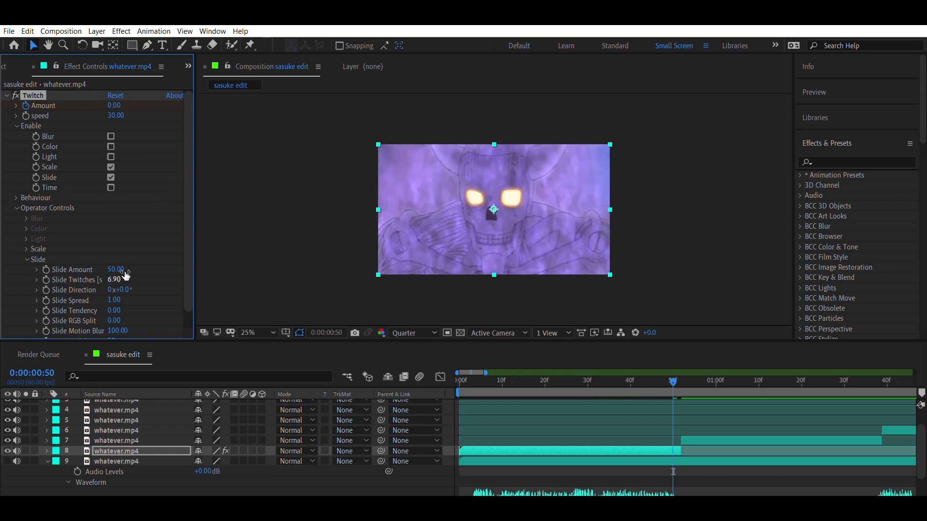
drag(126, 276, 116, 277)
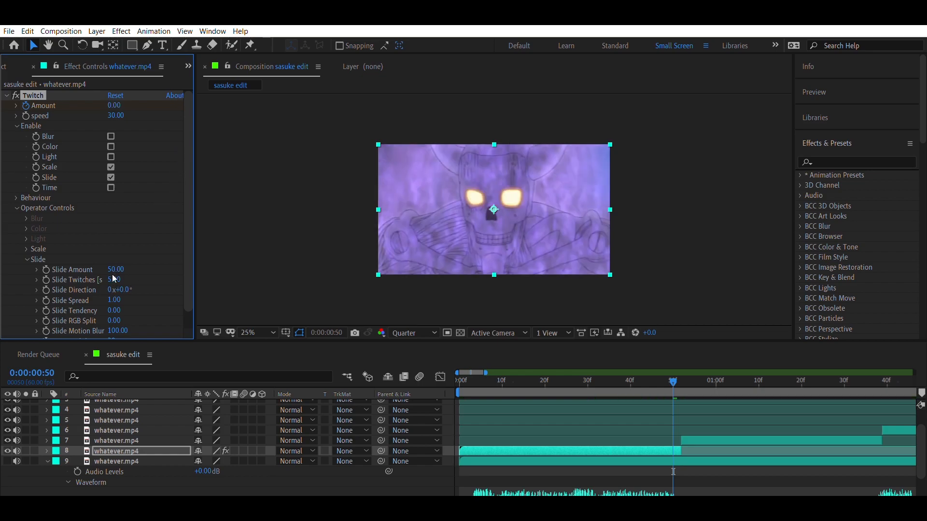
Ease the two Twitch Amount keyframes and reshape their value curve to drop steeply at the start and level out.
key(u)
drag(697, 430, 416, 431)
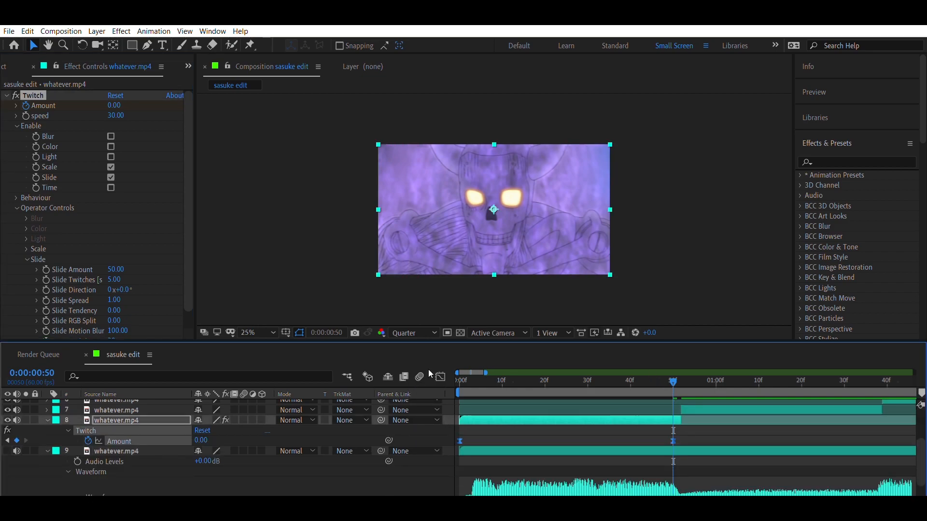
click(440, 376)
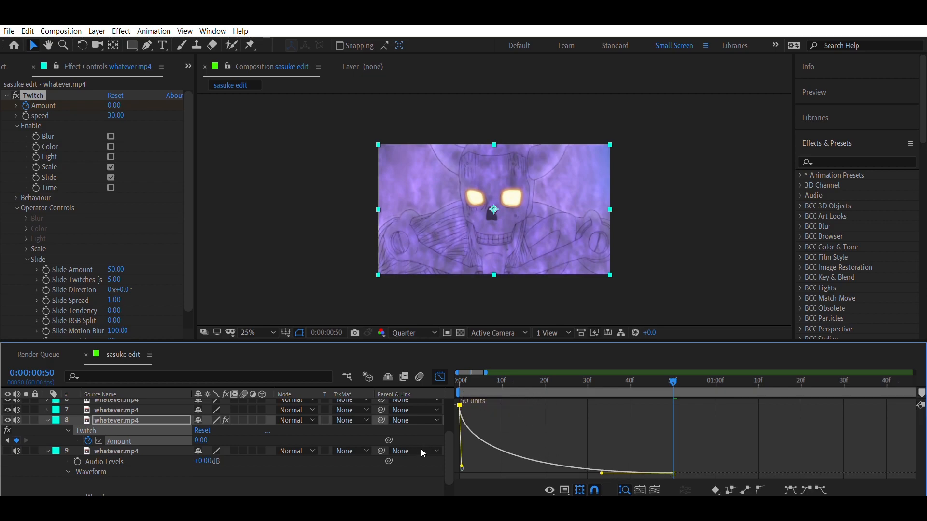
drag(560, 467, 477, 464)
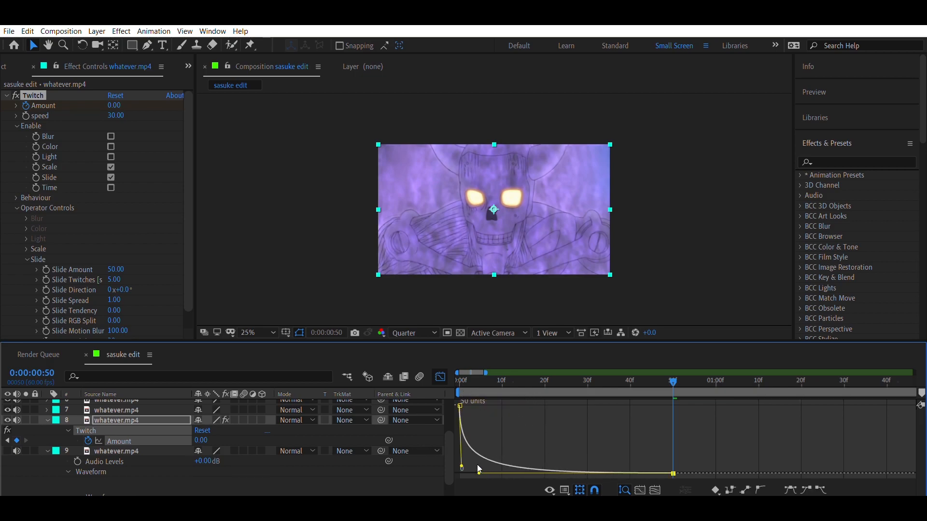
Play the first clip from its start to check the eased twitch.
click(461, 380)
key(space)
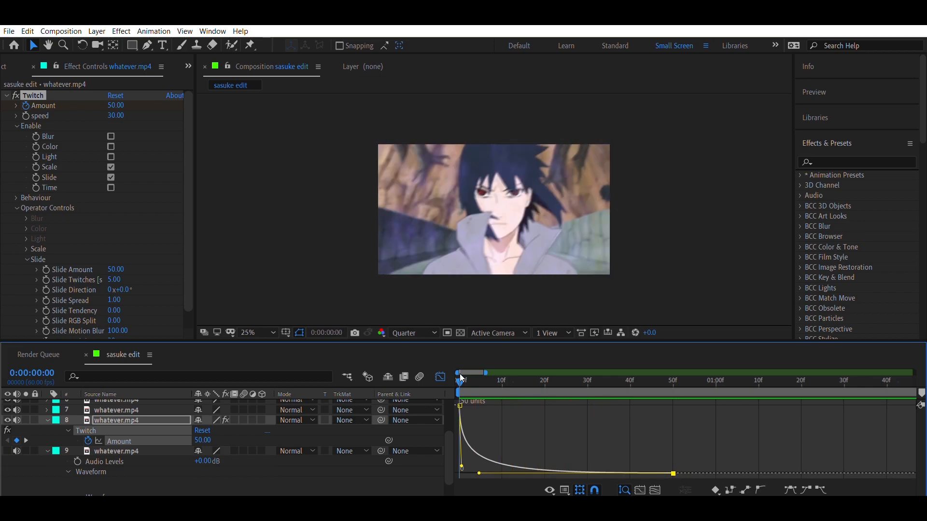
key(space)
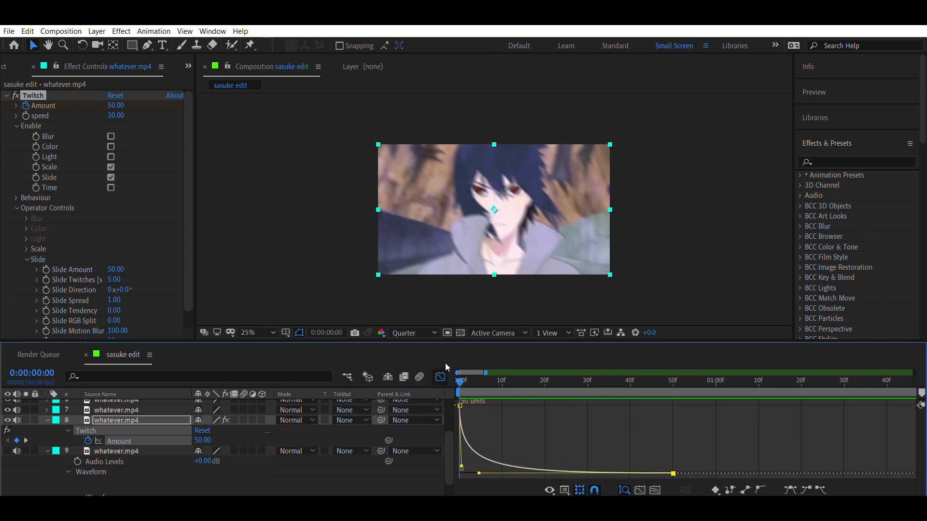
Leave the Graph Editor and place the current time at 0:00:00:26 to compare the Amount keyframes with the audio waveform.
click(440, 376)
scroll(524, 425, down, 2)
click(568, 381)
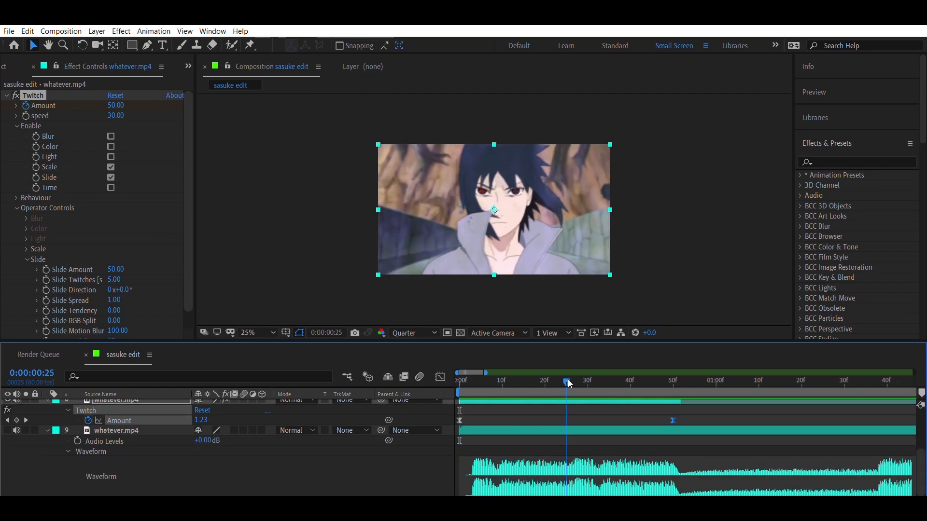
click(570, 381)
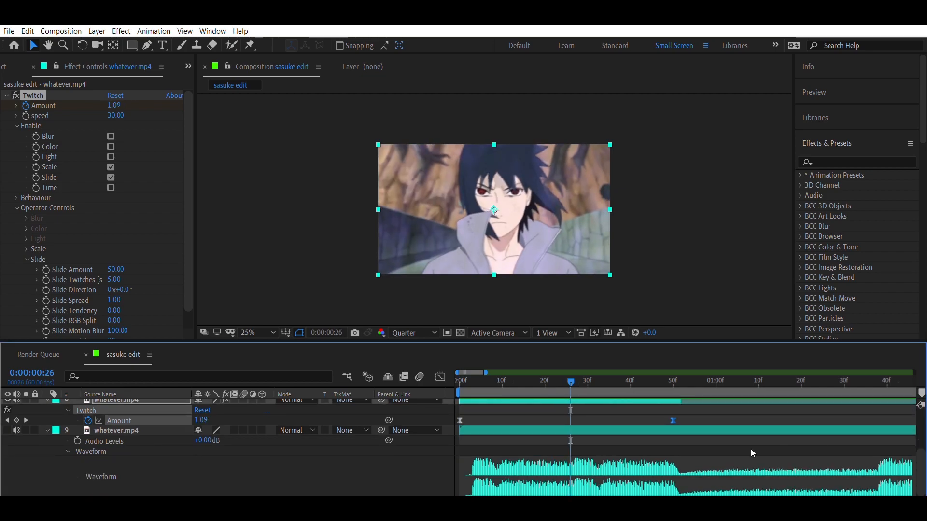
Move the first clip's ending Twitch Amount keyframe to 0:00:00:26 and play the clip from its start.
click(666, 418)
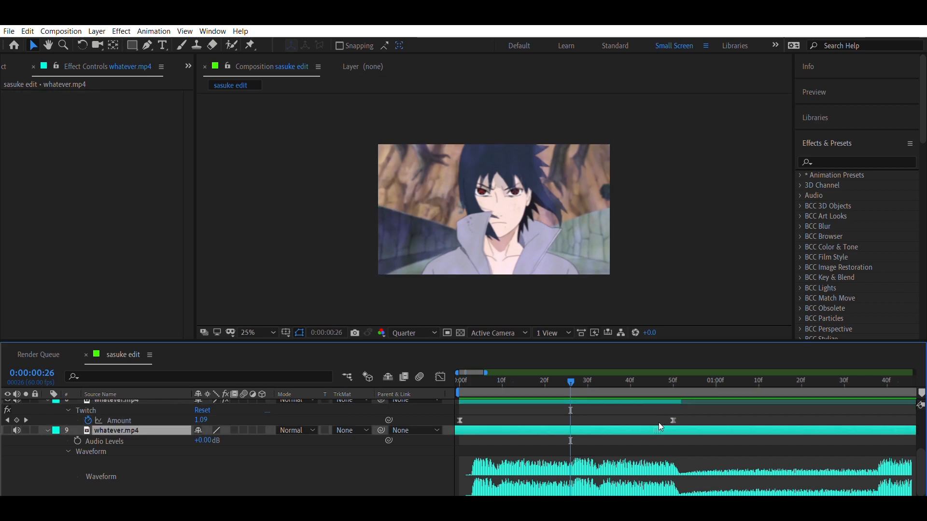
drag(672, 420, 571, 433)
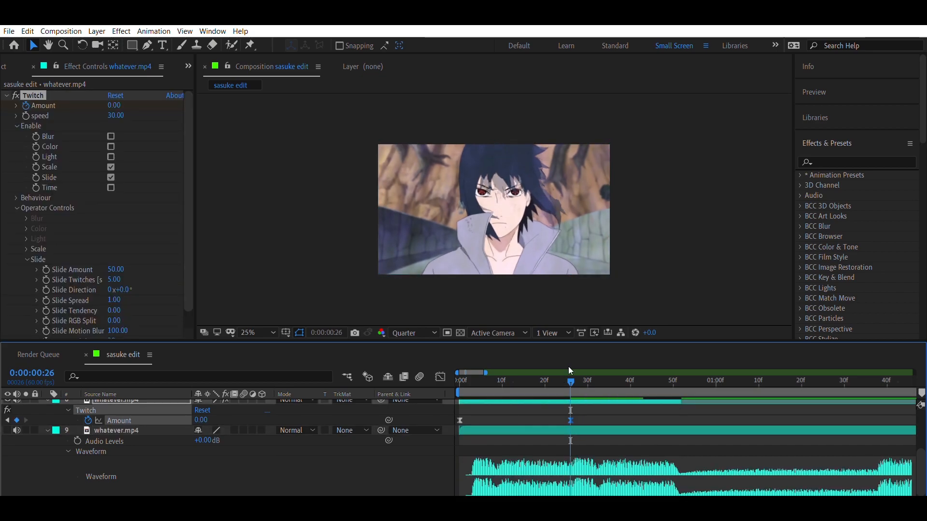
click(459, 382)
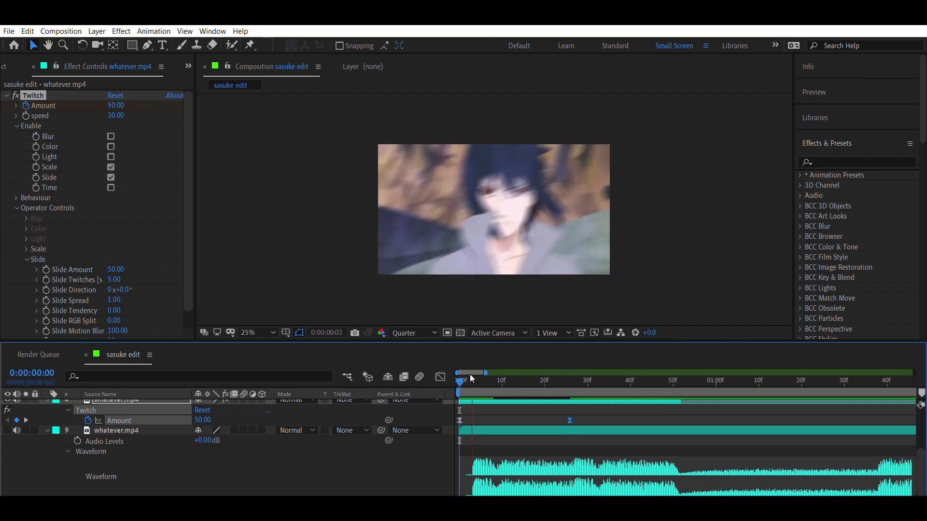
Set the Twitch speed to 20 and play the shake from the start.
click(115, 115)
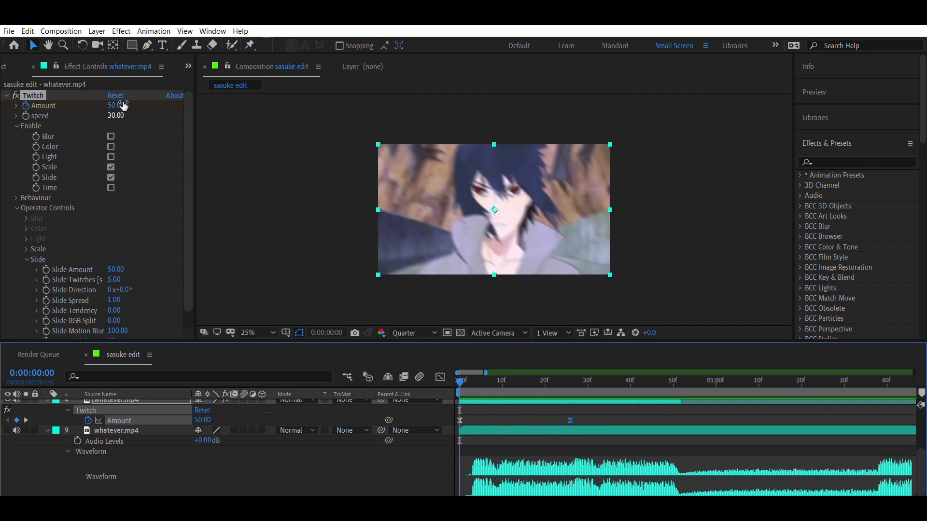
text(8)
key(Return)
drag(118, 109, 124, 107)
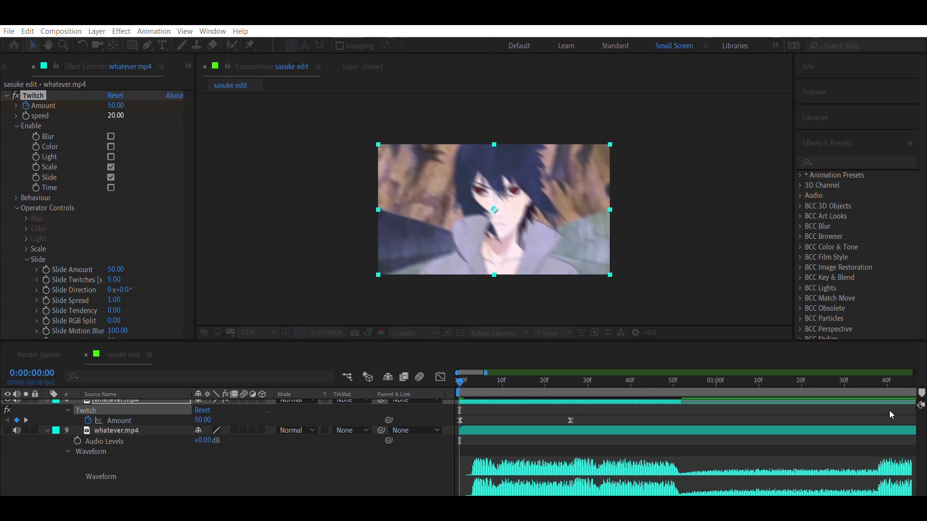
key(space)
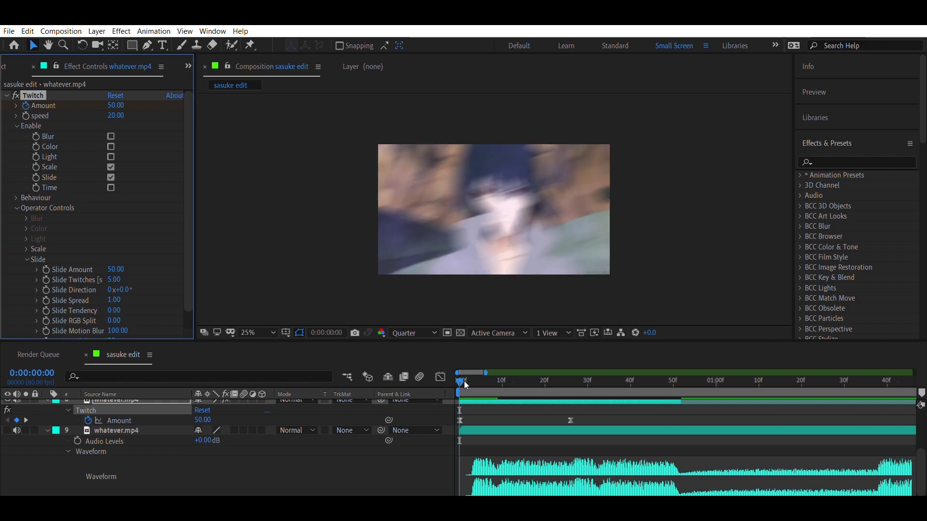
Split the first clip at 0:00:00:27 and play the edit from the start.
click(464, 381)
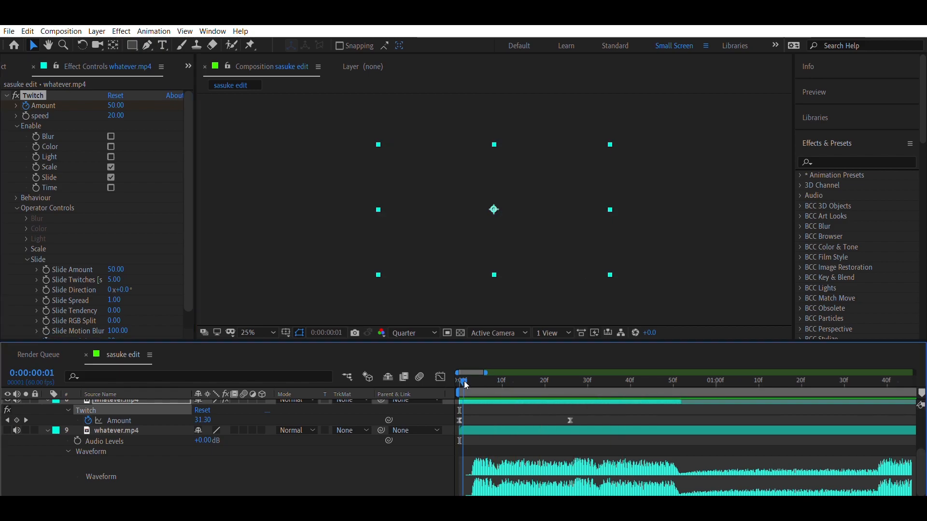
drag(464, 382, 577, 391)
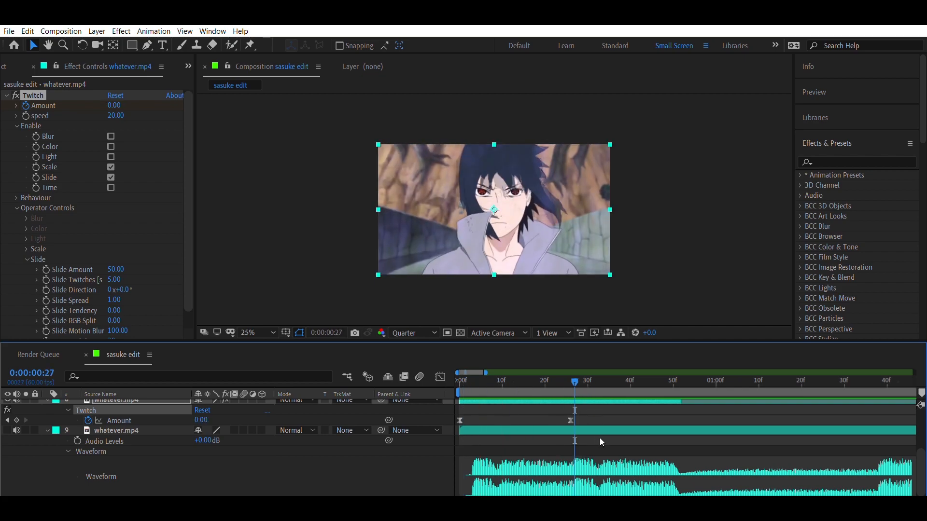
key(ctrl+shift+d)
key(Home)
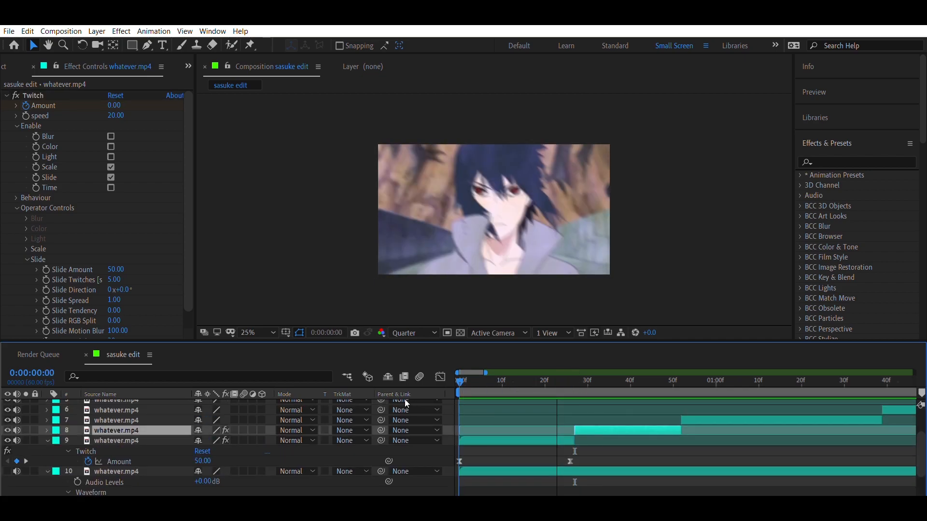
Copy the Twitch effect at the first clip's start and use it to replace the split-off second clip's Twitch effect at 0:00:00:27.
click(47, 93)
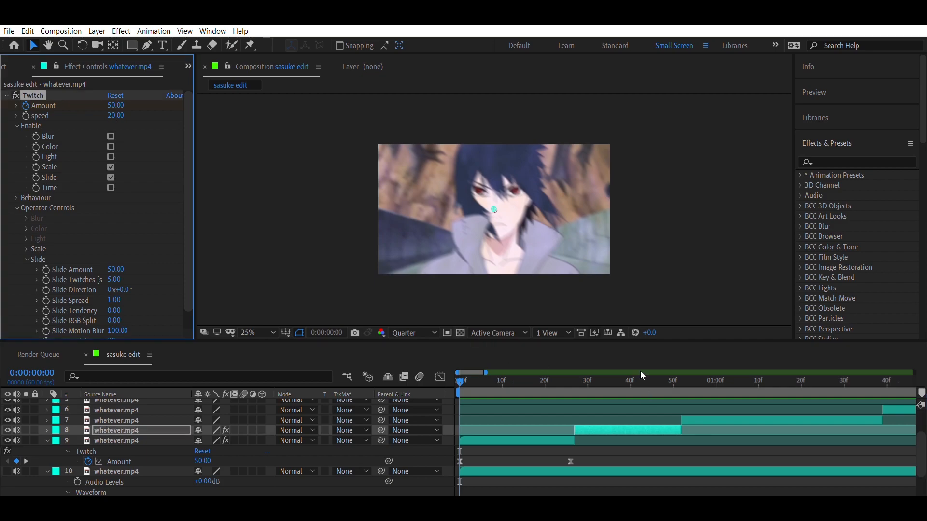
click(574, 369)
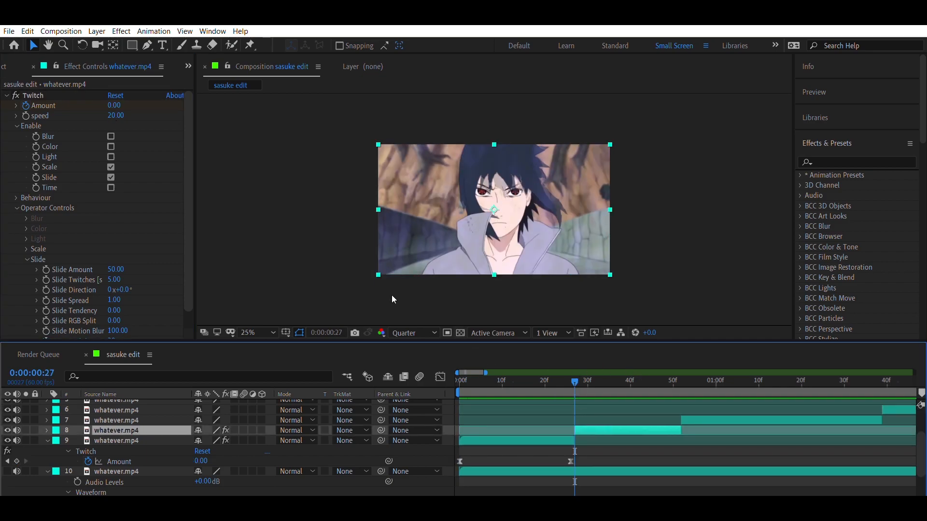
click(61, 80)
key(Delete)
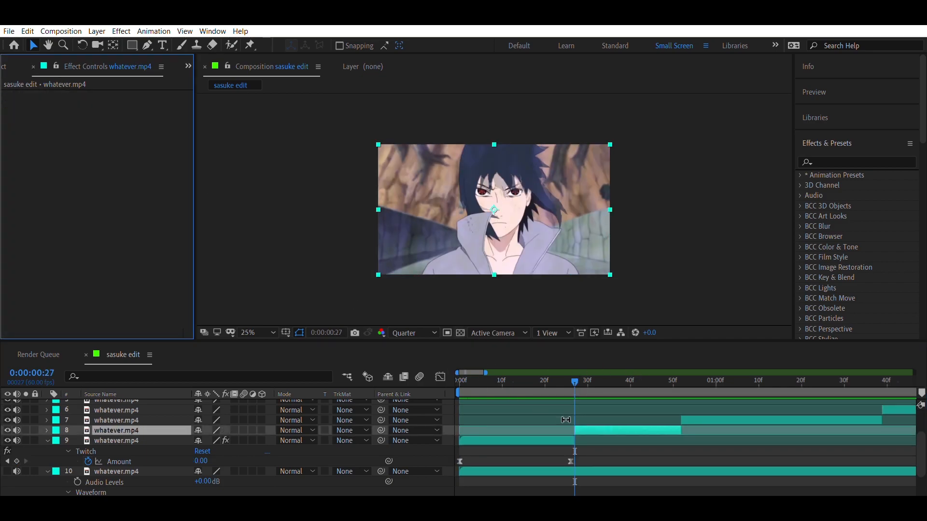
key(ctrl+z)
Play the edit from the start to check the shake across the two split clips.
key(minus)
key(minus)
key(minus)
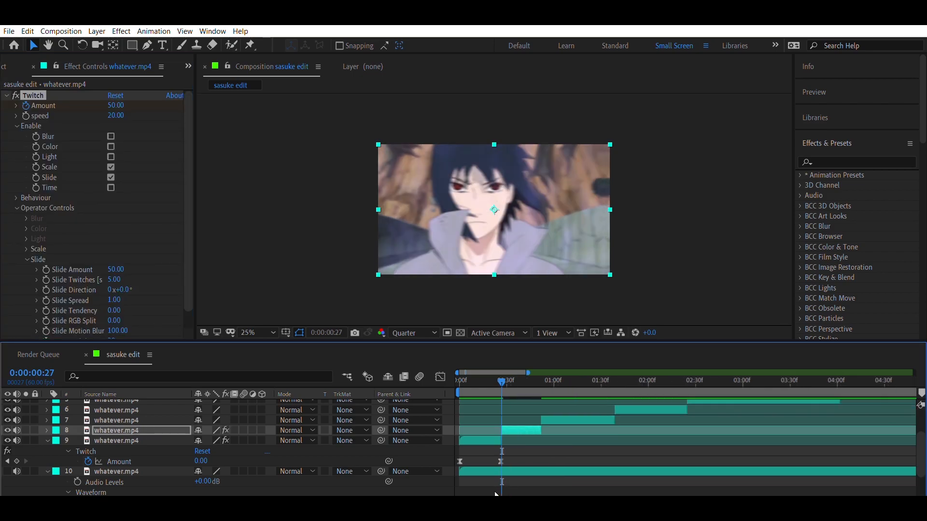
key(space)
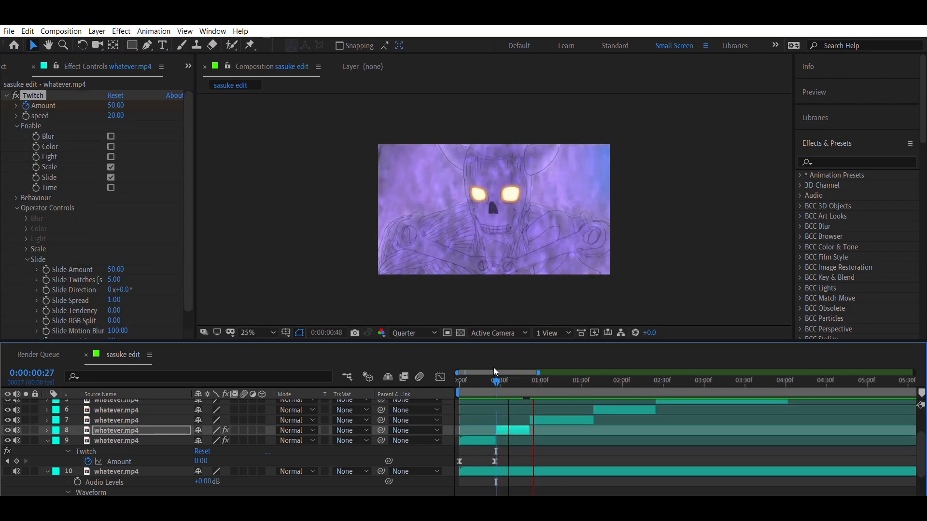
click(462, 381)
key(space)
Paste the Twitch effect onto the clip starting at 0:00:00:52 and move its last Amount keyframe to the clip's end.
drag(519, 380, 532, 380)
key(ctrl+Up)
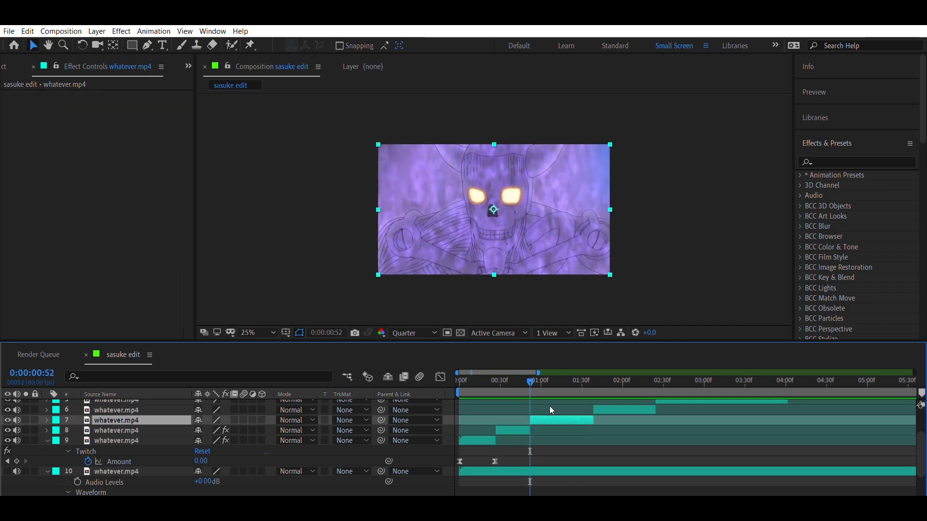
key(ctrl+v)
key(u)
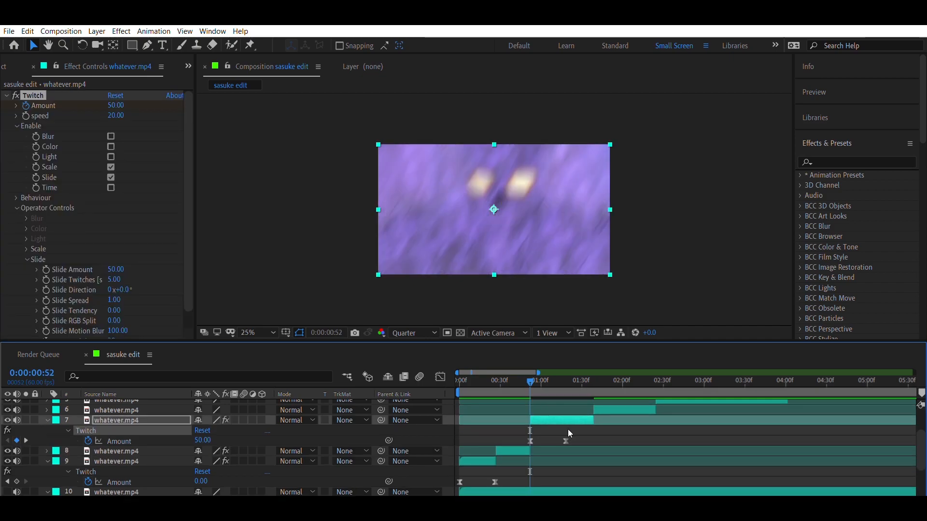
drag(566, 440, 592, 440)
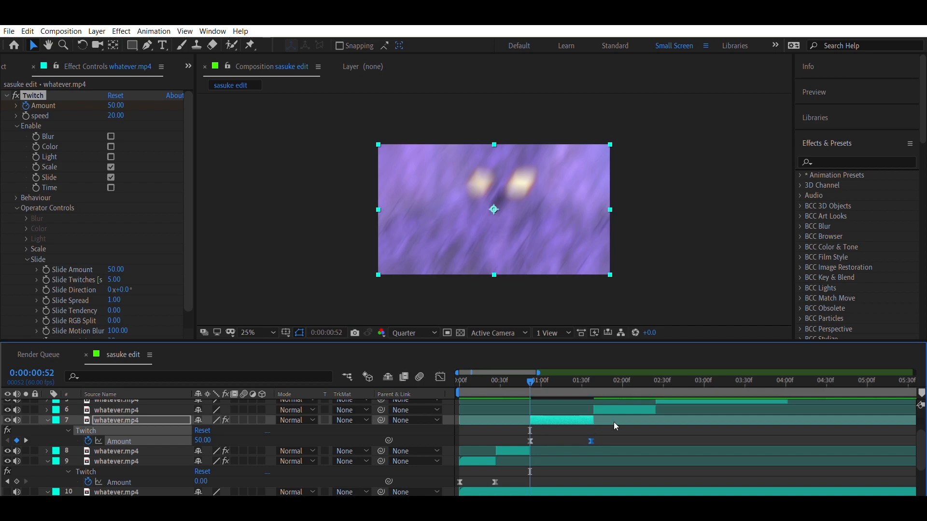
Steepen the value curve of this clip's Twitch Amount by extending the end keyframe's easing back to the clip's start.
click(440, 376)
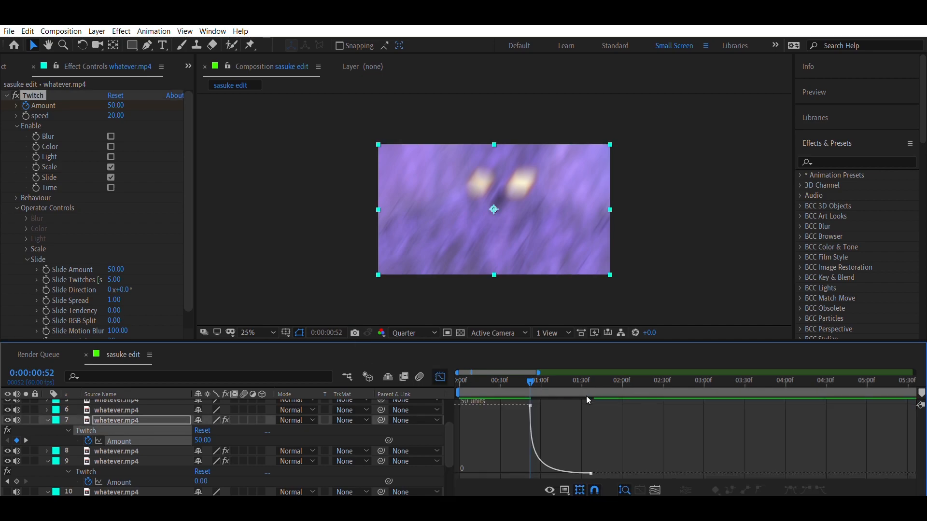
click(530, 405)
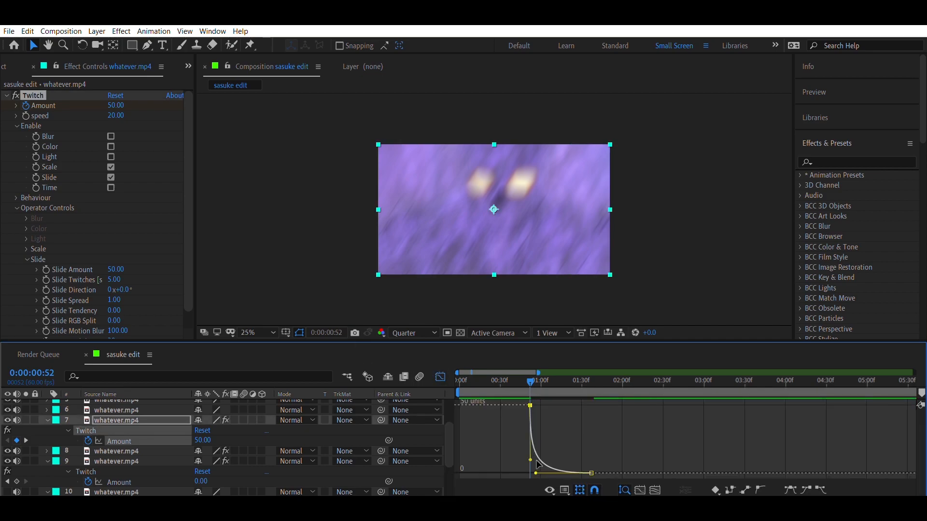
drag(536, 473, 530, 473)
key(shift+F3)
Paste the Twitch effect onto the following clip at its start, 0:00:01:39.
click(590, 381)
drag(594, 378, 593, 380)
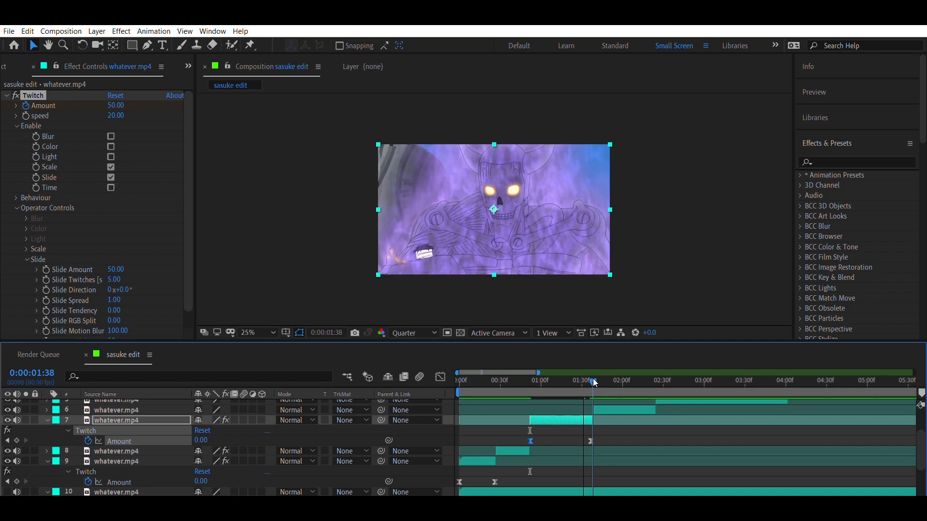
click(601, 408)
key(Page_Down)
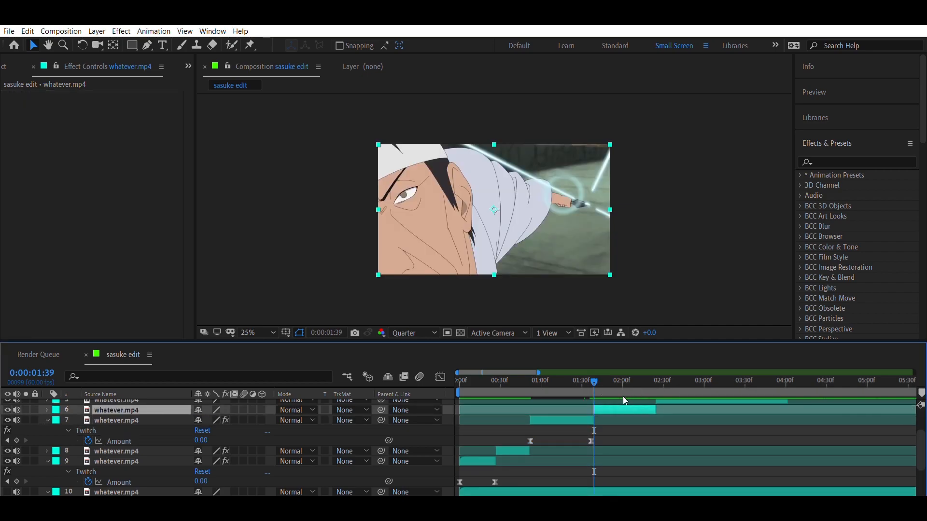
click(619, 408)
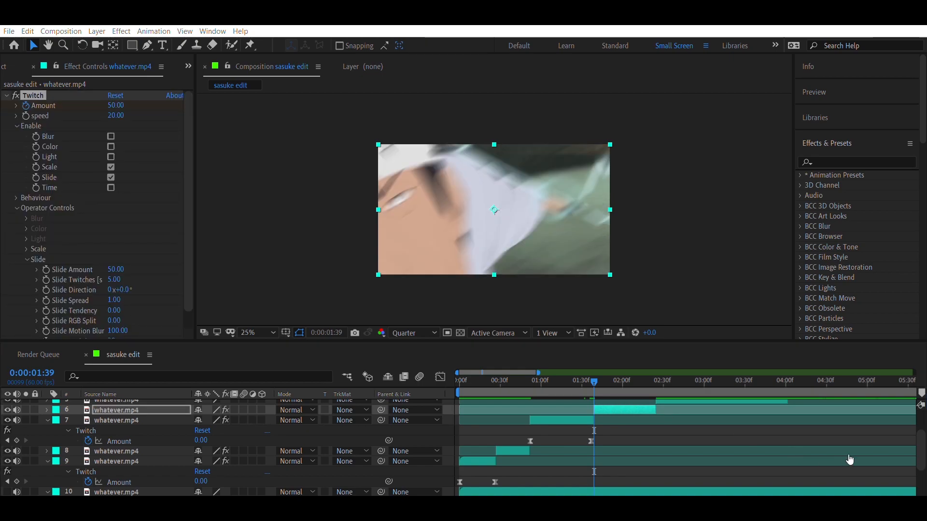
Play the edit from the start several times to check the shakes against the audio.
key(Home)
key(space)
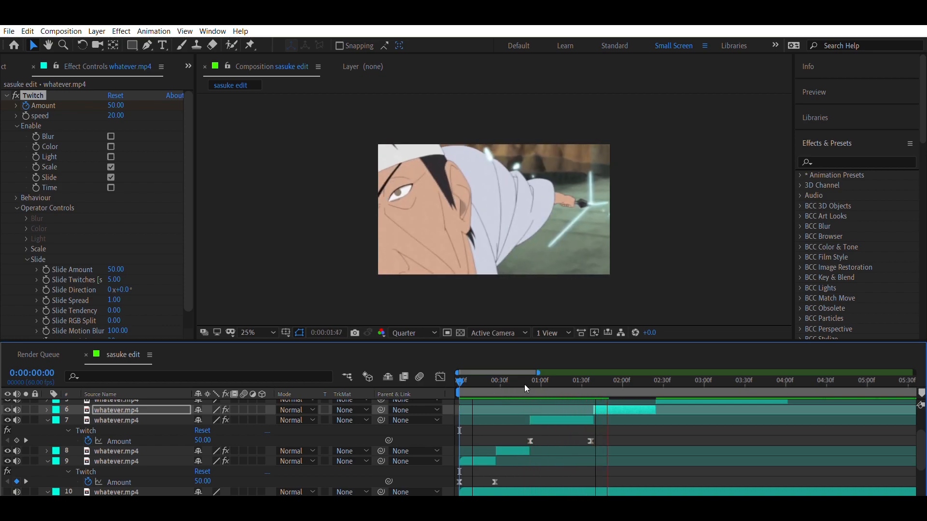
key(space)
key(space)
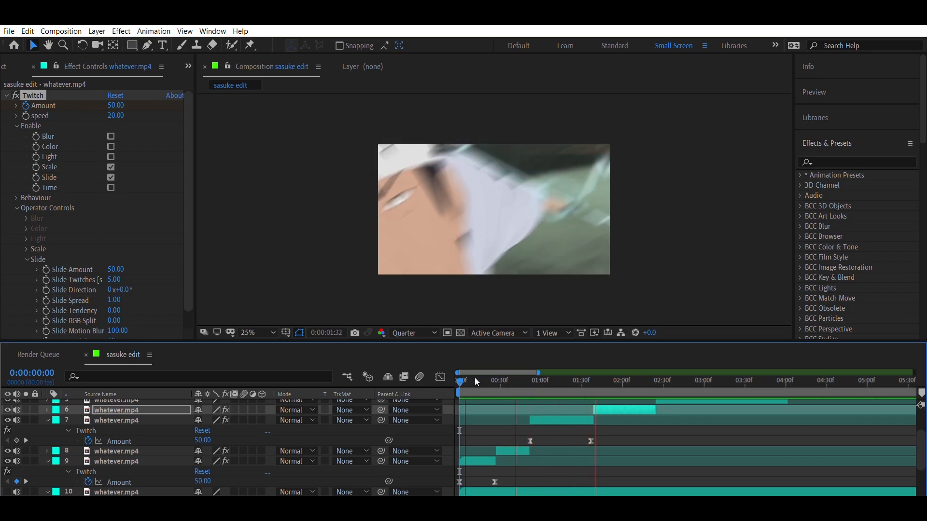
key(space)
click(477, 460)
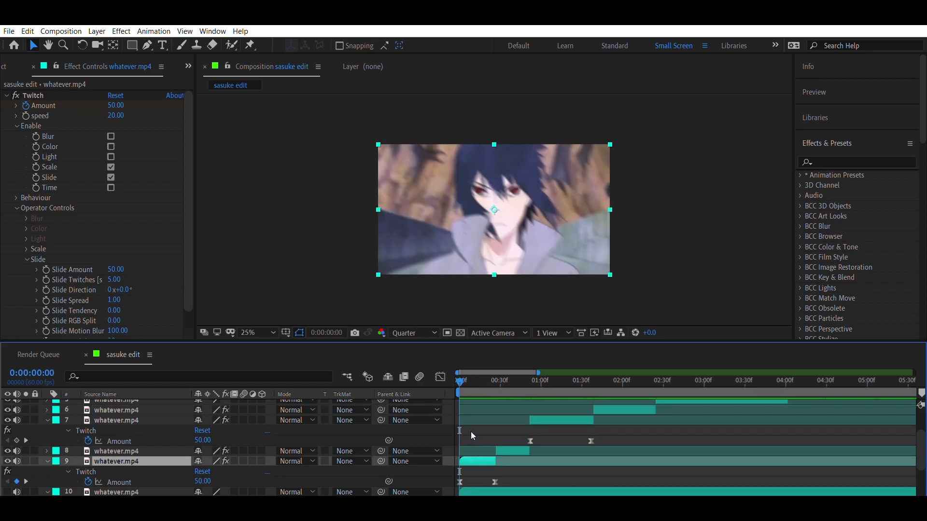
key(space)
key(space)
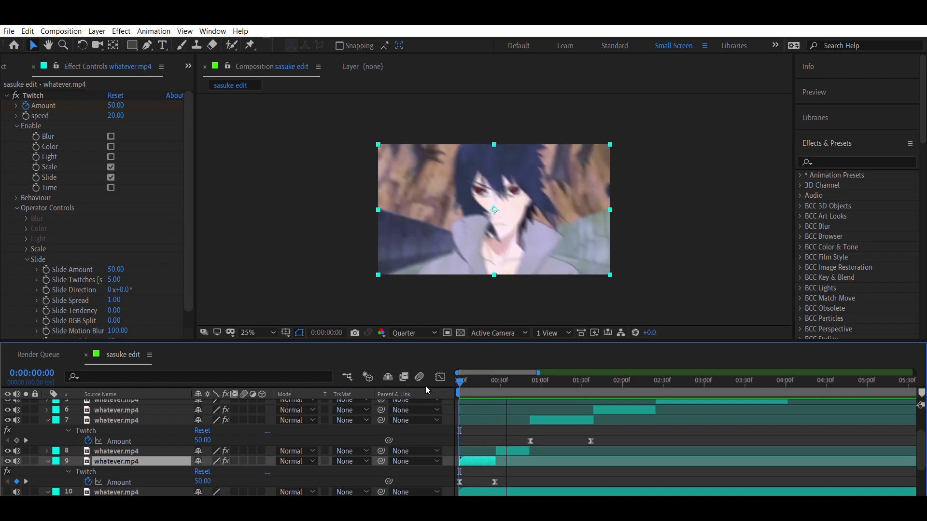
Turn on motion blur for the composition and for clip layers 5 through 9.
scroll(246, 427, down, 3)
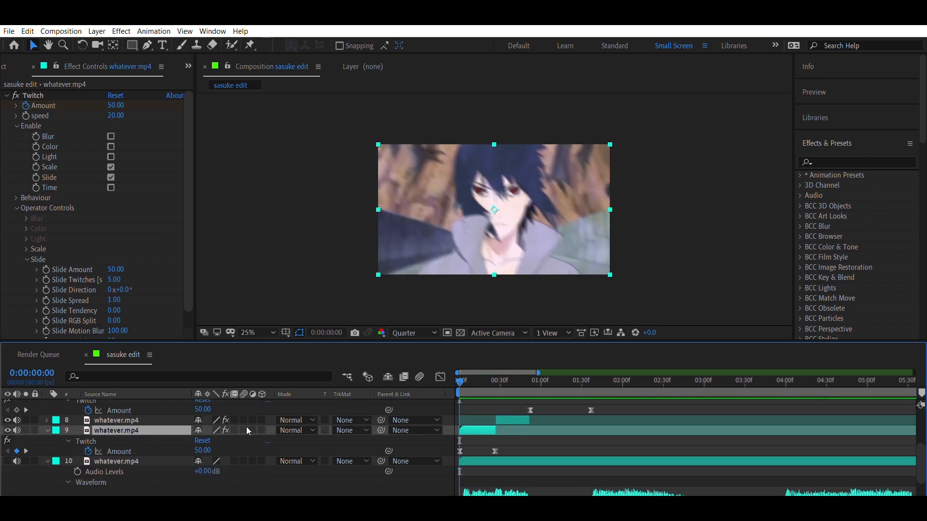
mouse_move(243, 420)
mouse_down()
mouse_move(243, 430)
mouse_move(244, 410)
mouse_up()
scroll(245, 442, up, 3)
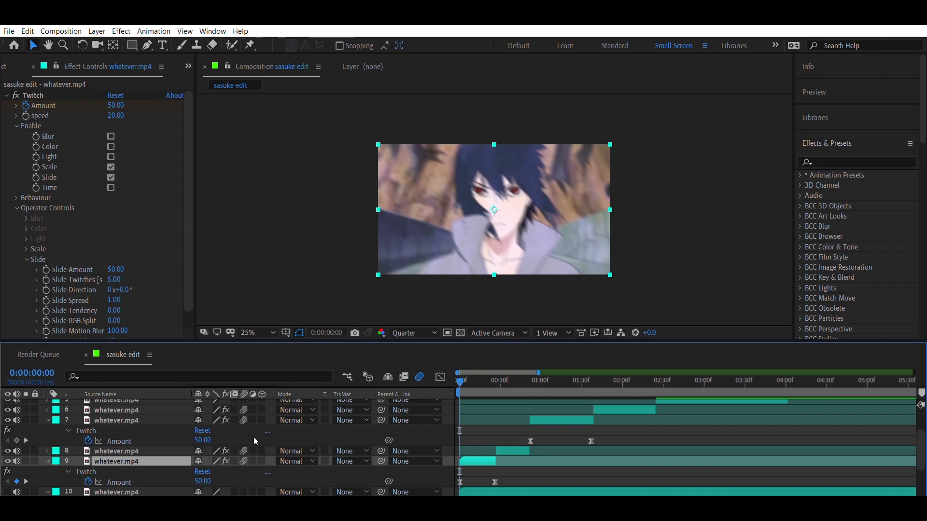
scroll(252, 434, up, 1)
click(244, 430)
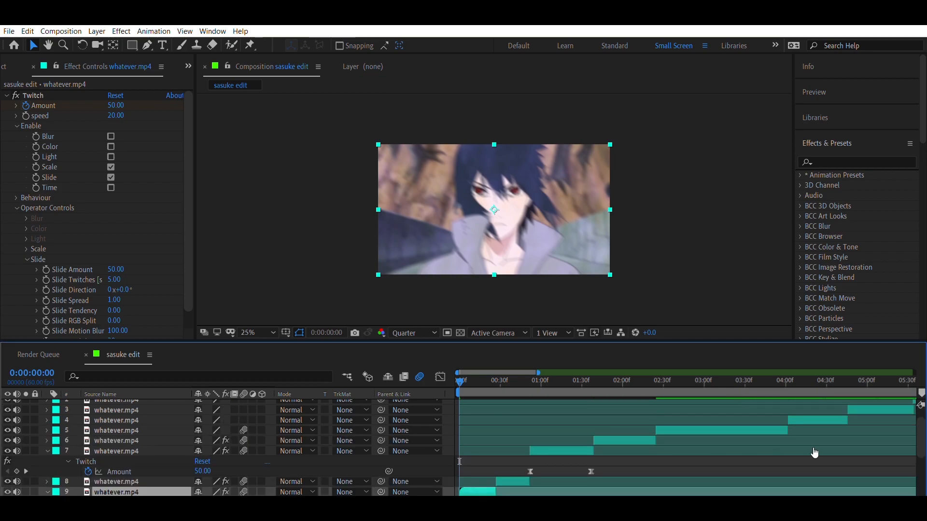
Play the edit from the start to check the shakes with motion blur.
drag(502, 383, 410, 401)
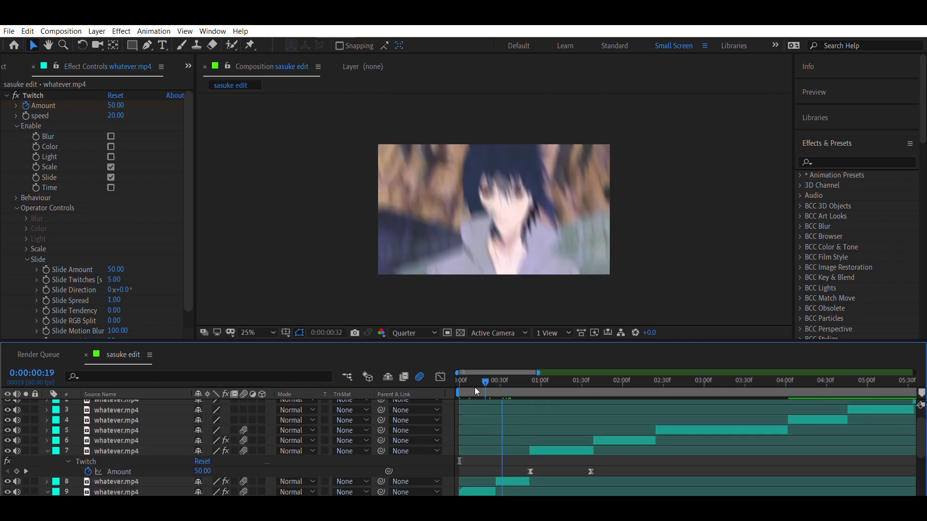
key(space)
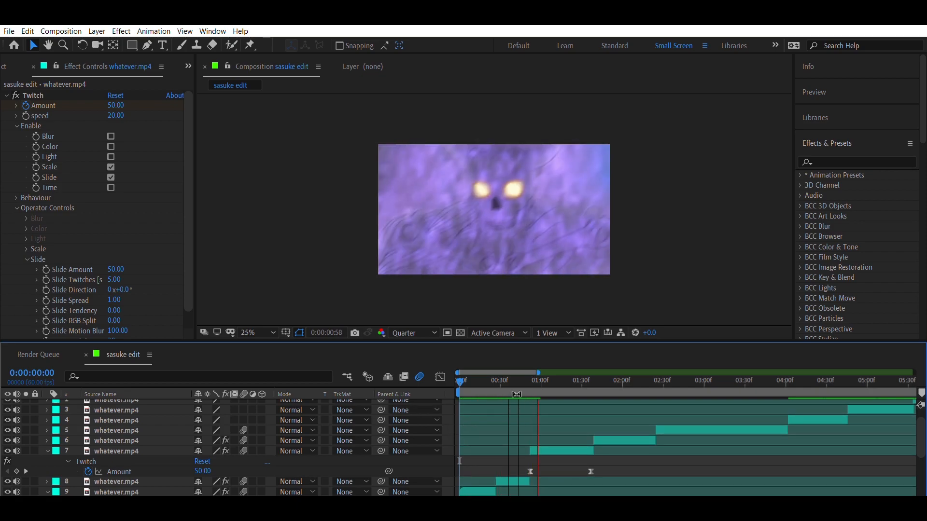
key(space)
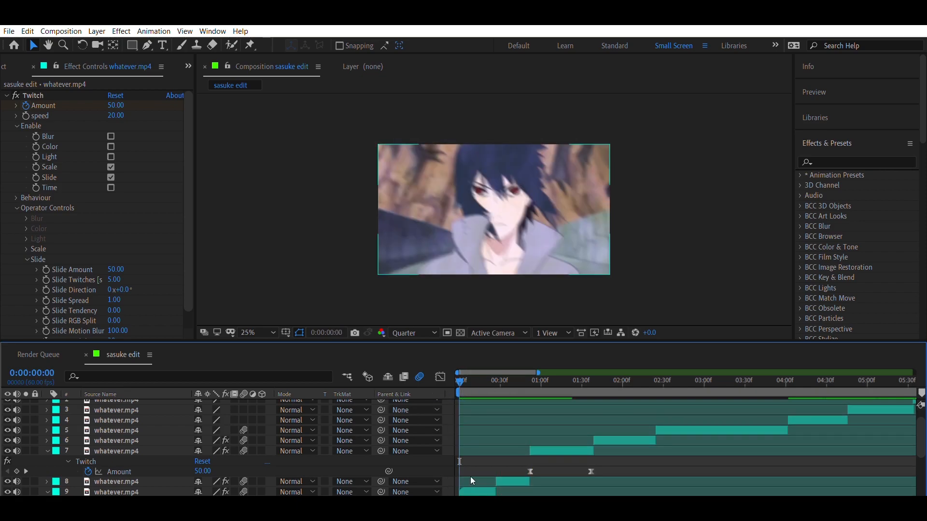
Find the Distort Transform effect and apply it to the first clip, layer 9.
click(472, 492)
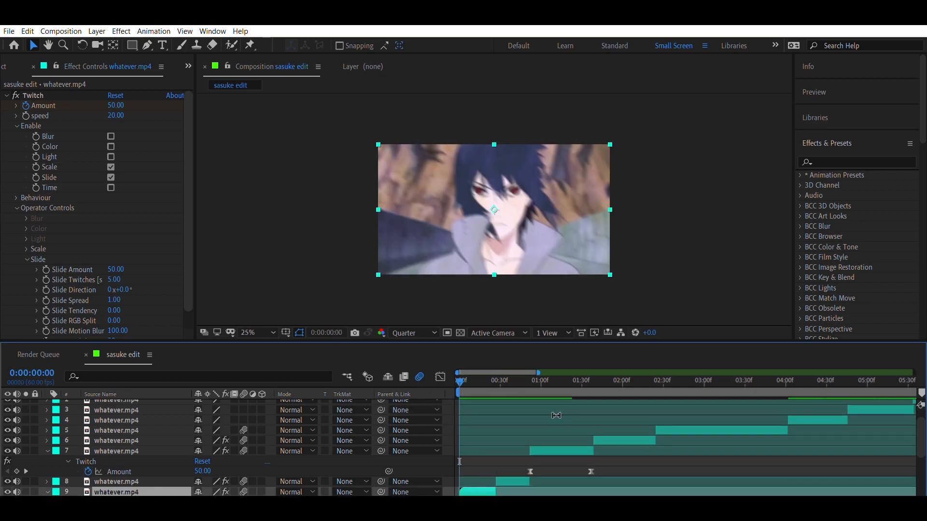
click(833, 160)
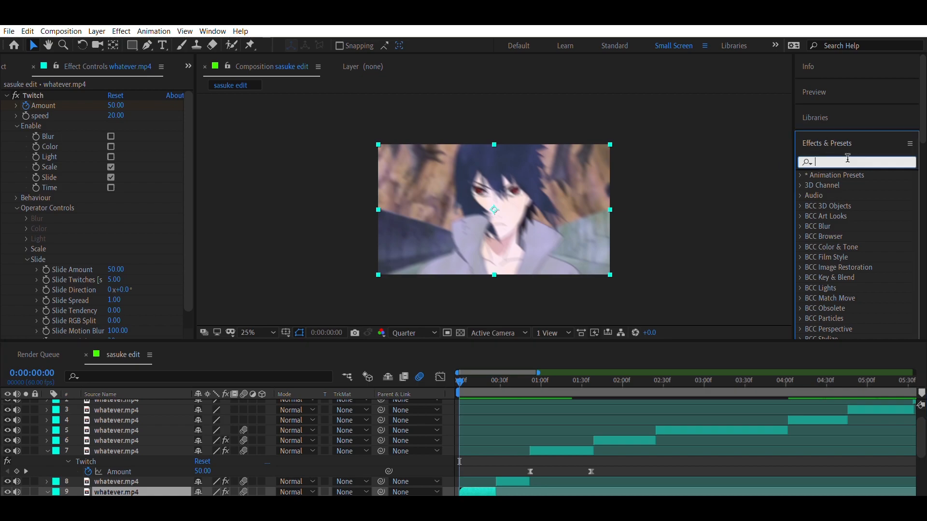
text(tr)
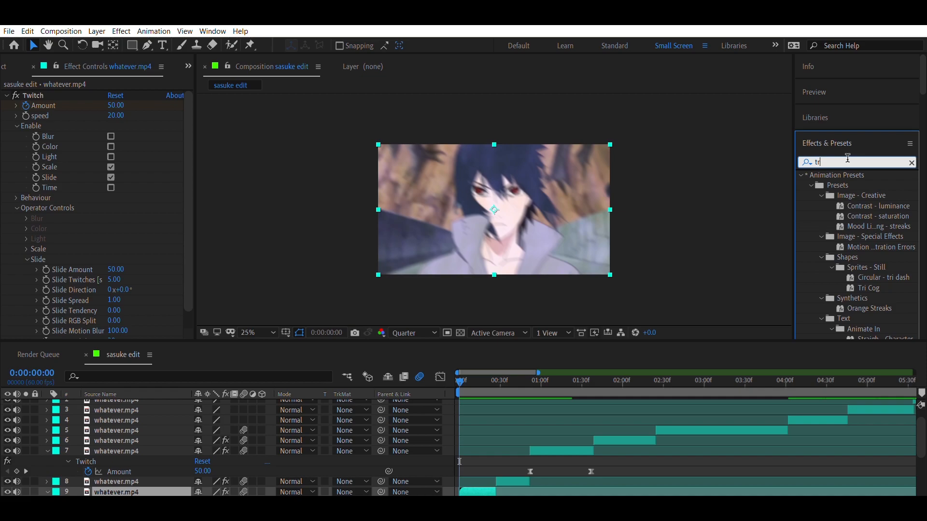
text(ansfro)
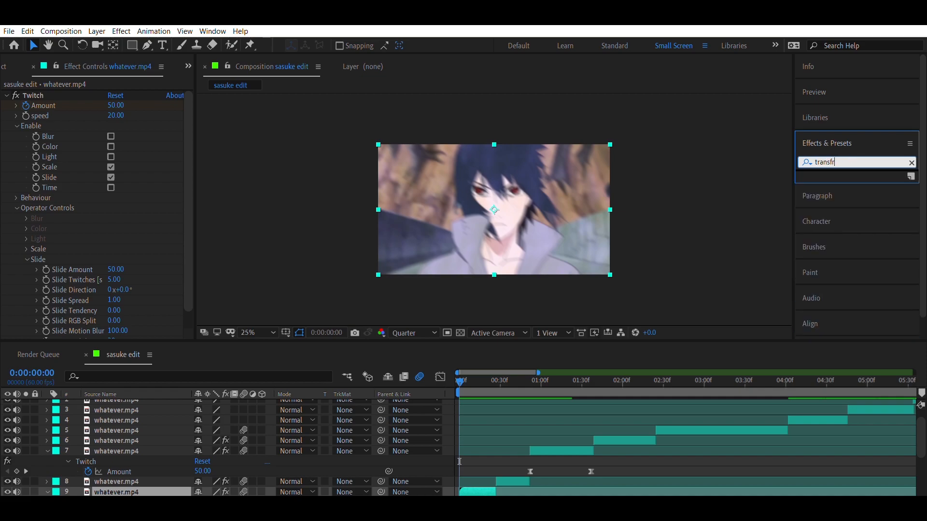
key(BackSpace)
text(orm)
drag(853, 216, 472, 453)
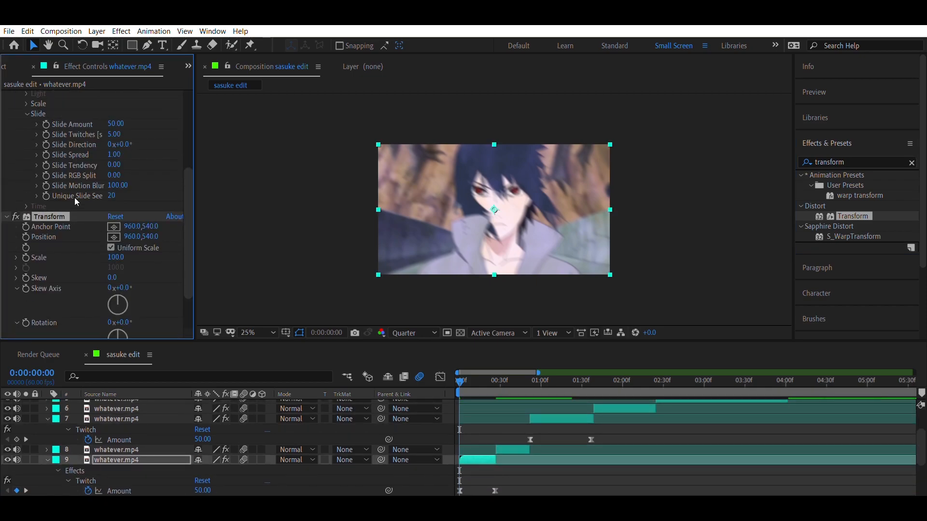
Start keyframing the Transform effect's Scale on the first clip, with a value of 200 at 0:00:00:00.
click(46, 460)
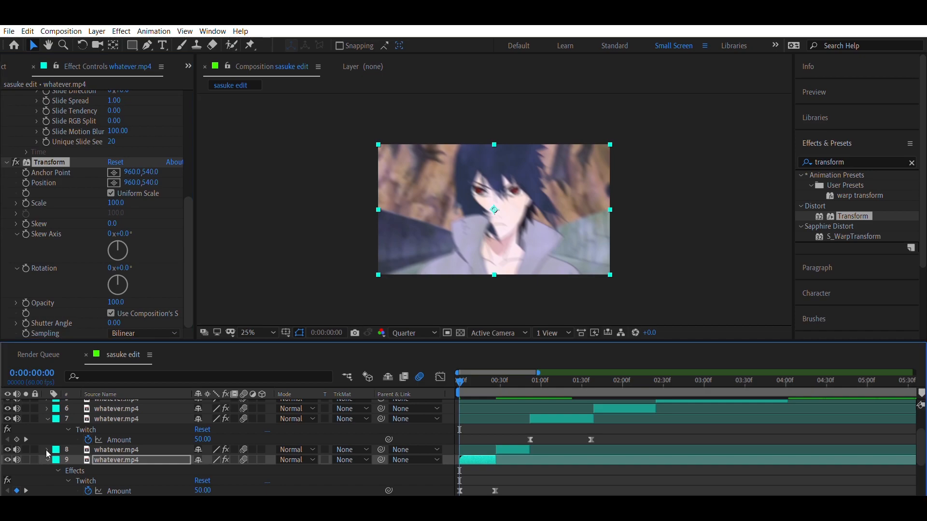
click(47, 419)
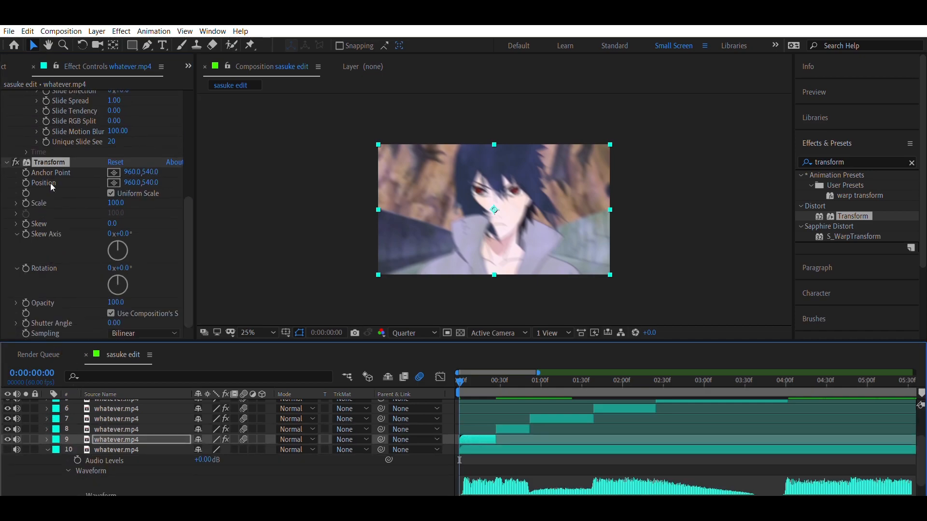
click(53, 207)
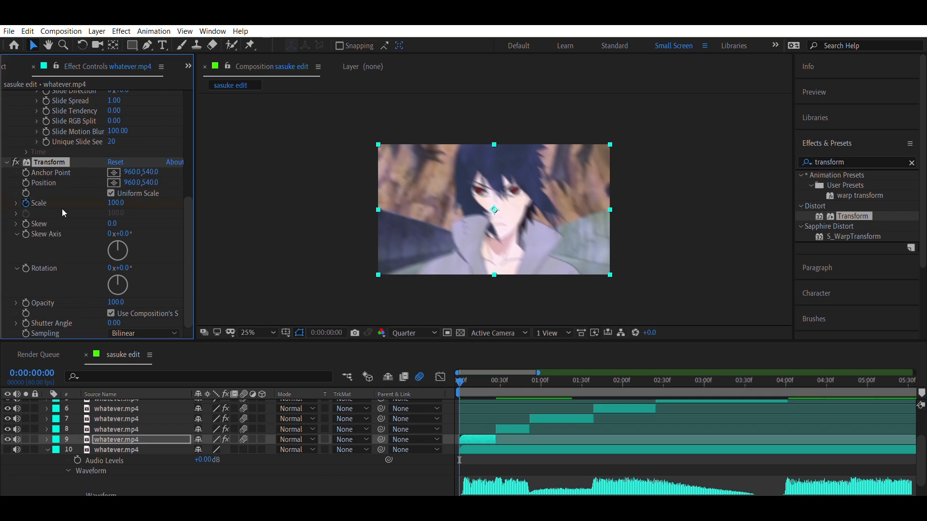
mouse_move(466, 374)
mouse_down()
mouse_move(486, 366)
mouse_move(459, 376)
mouse_up()
click(117, 203)
text(200)
key(Return)
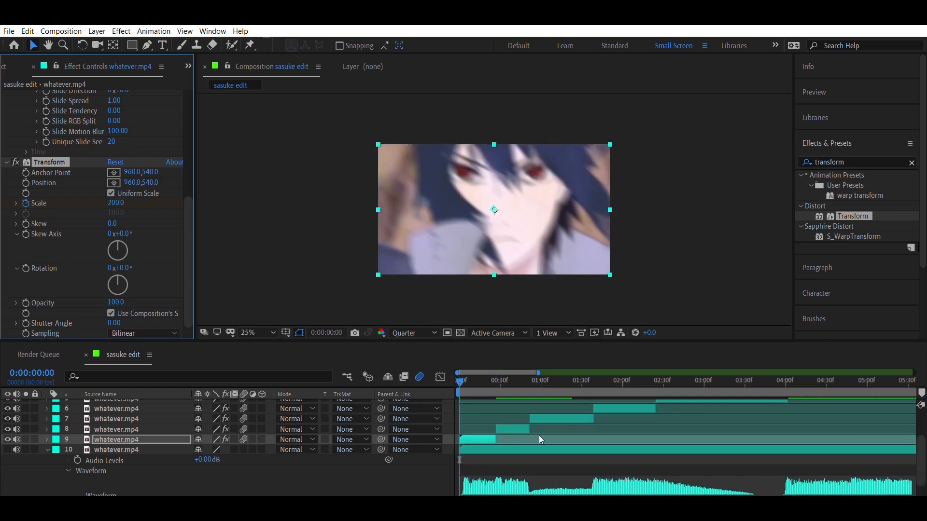
Keyframe the first clip's Transform Scale at 100 at 0:00:00:26, the end of the clip.
drag(483, 383, 494, 381)
click(116, 203)
text(100)
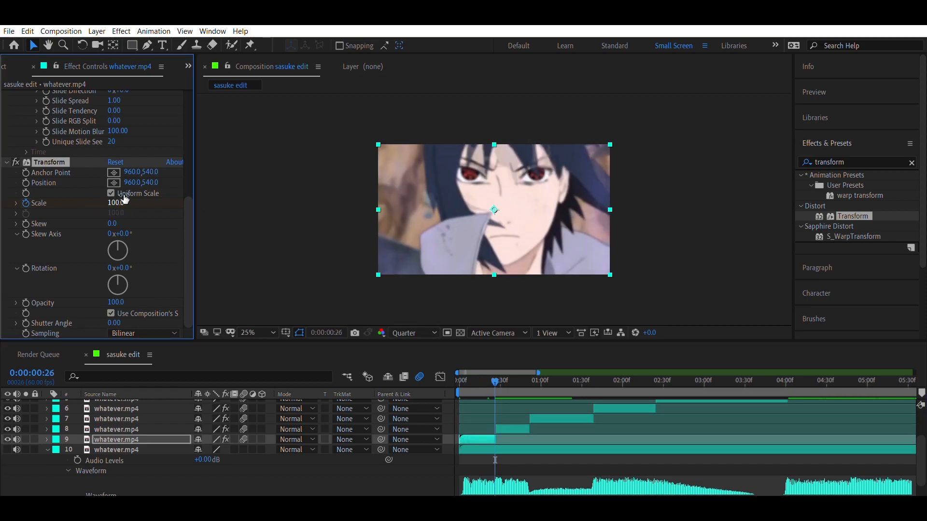
key(Return)
Ease both Transform Scale keyframes and shape their value curve to drop steeply at the start and flatten towards the end.
key(u)
drag(530, 485, 457, 468)
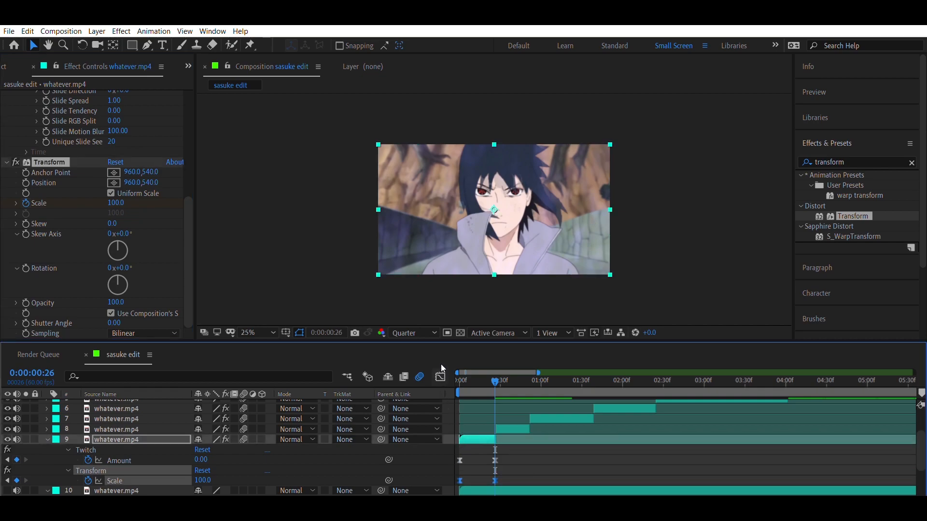
click(440, 376)
click(656, 486)
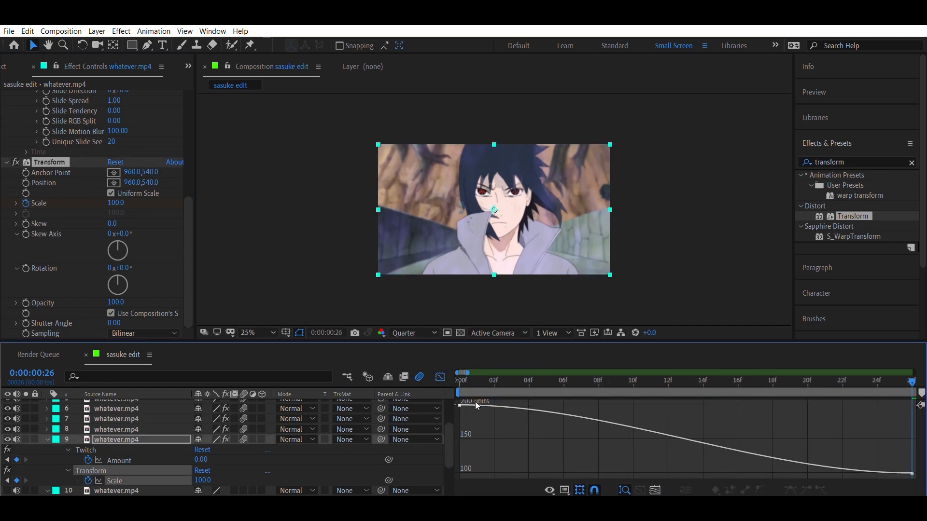
click(459, 405)
drag(610, 405, 469, 455)
drag(760, 472, 504, 459)
Play the first clip from the start to check the eased zoom, leaving the graph view afterwards.
click(463, 381)
key(space)
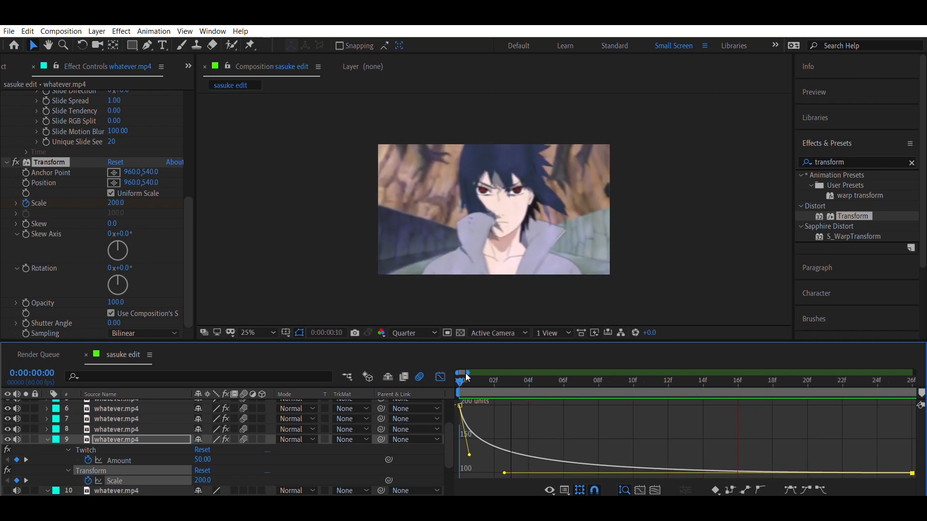
key(space)
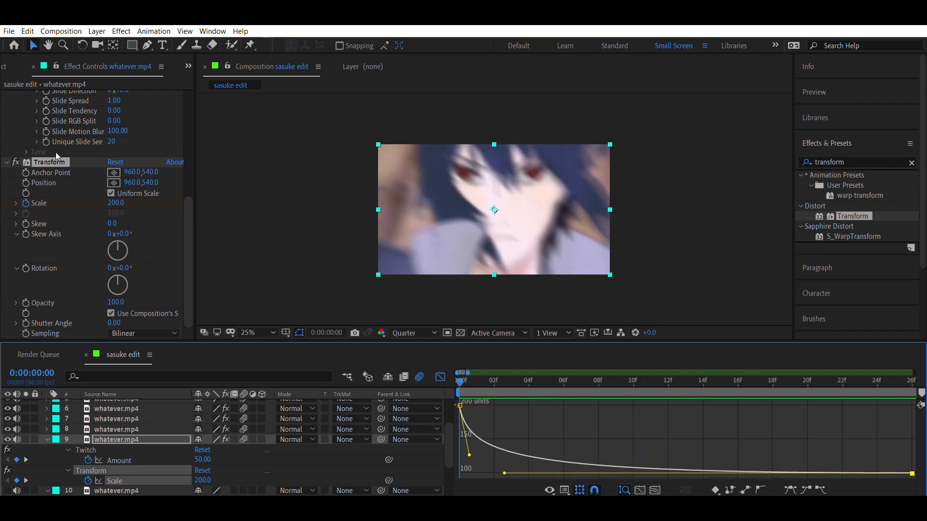
click(440, 371)
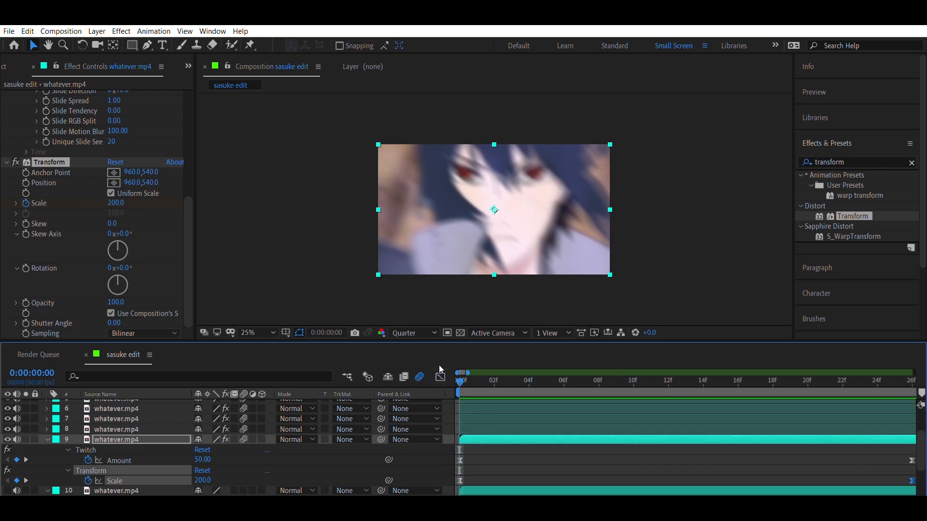
Copy the first clip's Transform effect onto the second clip, layer 8, at its start, 0:00:00:27.
click(55, 158)
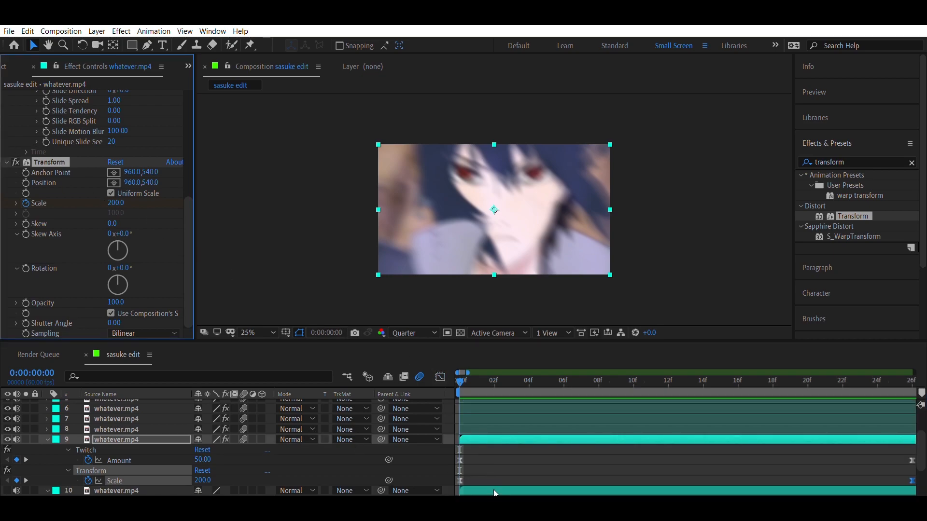
scroll(494, 492, down, 6)
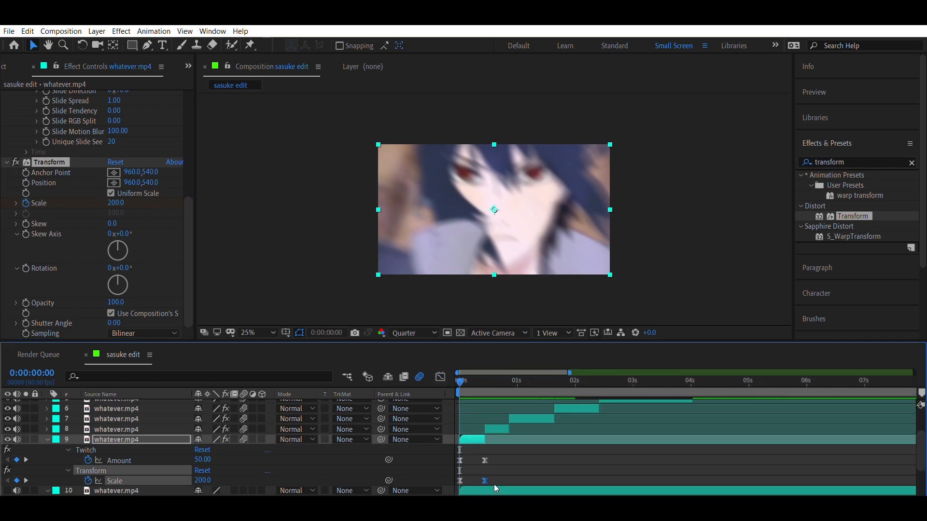
scroll(495, 488, up, 1)
click(493, 379)
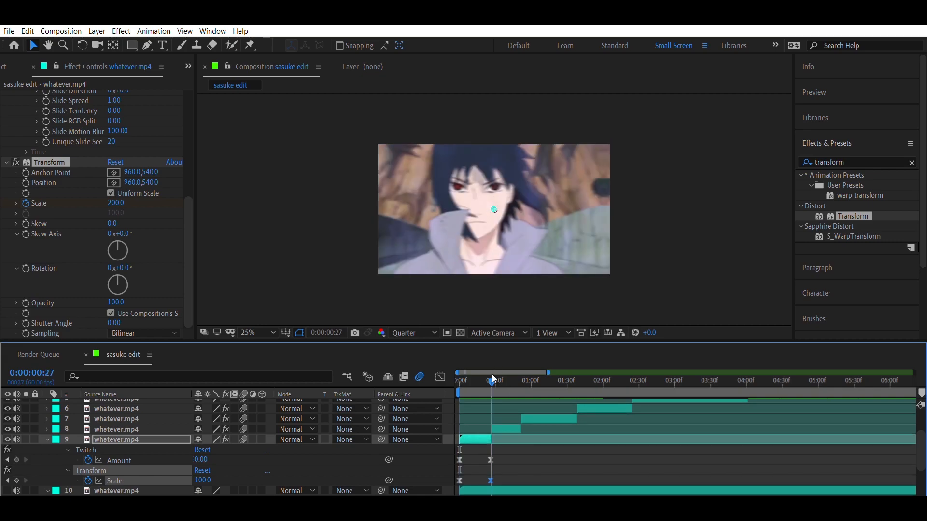
click(500, 424)
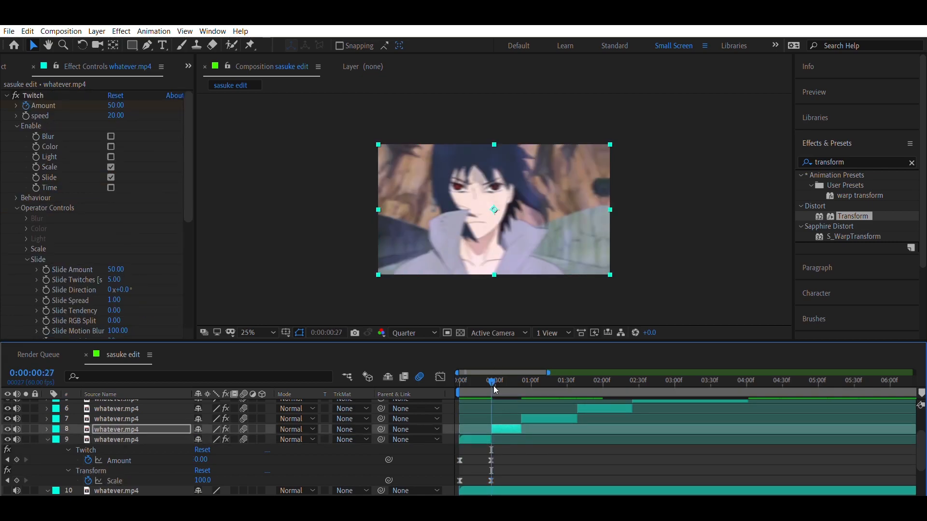
Play the edit from the start to check the zoom together with the shakes.
drag(491, 379, 410, 375)
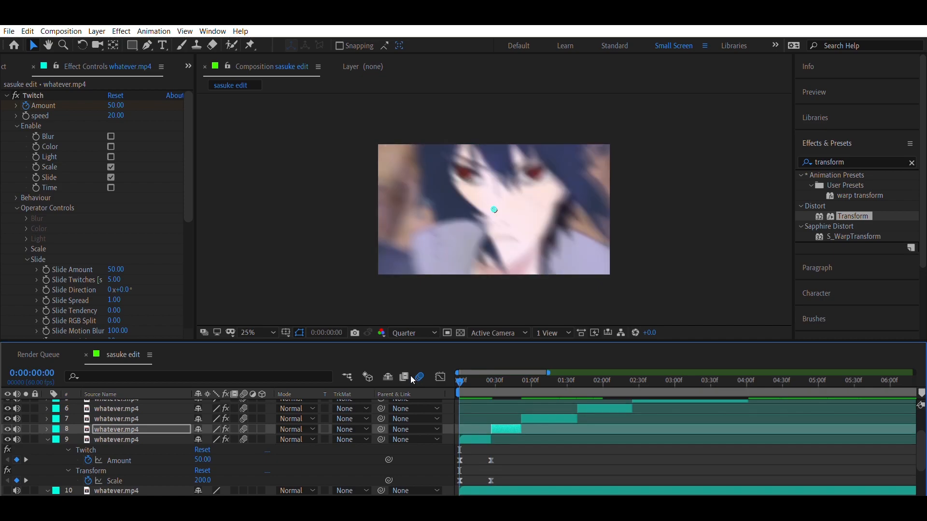
key(space)
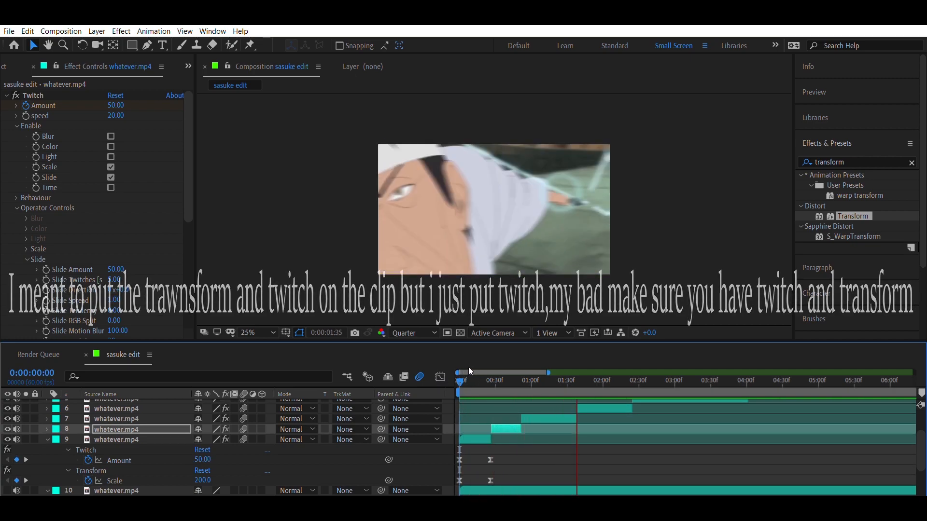
key(space)
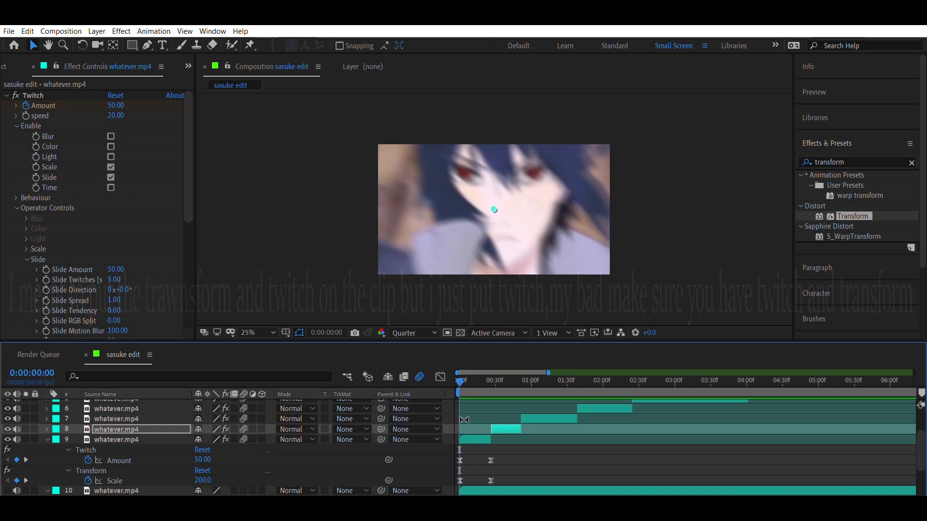
Set the first clip's Twitch speed to 10 and replay the opening to check the slower shake.
click(480, 438)
drag(125, 116, 121, 115)
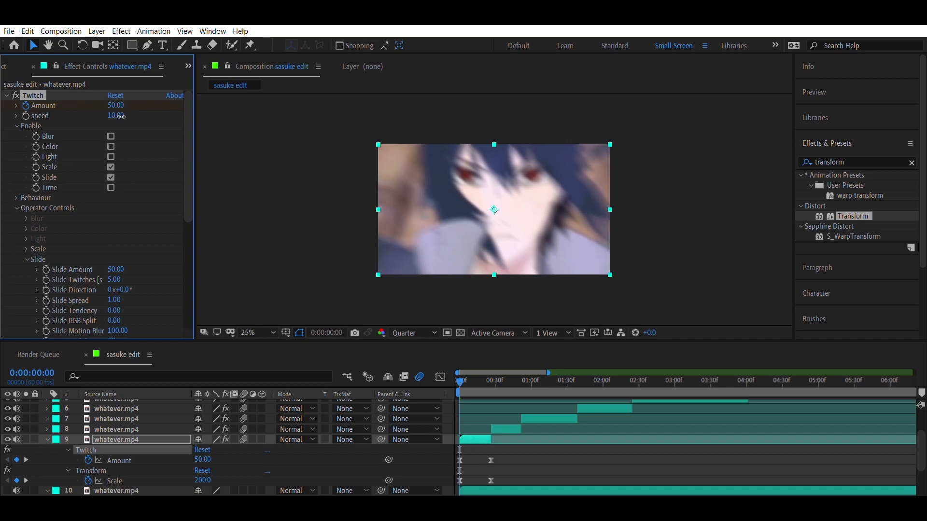
key(space)
key(space)
key(space)
click(479, 381)
drag(483, 382, 461, 380)
key(KP_5)
key(space)
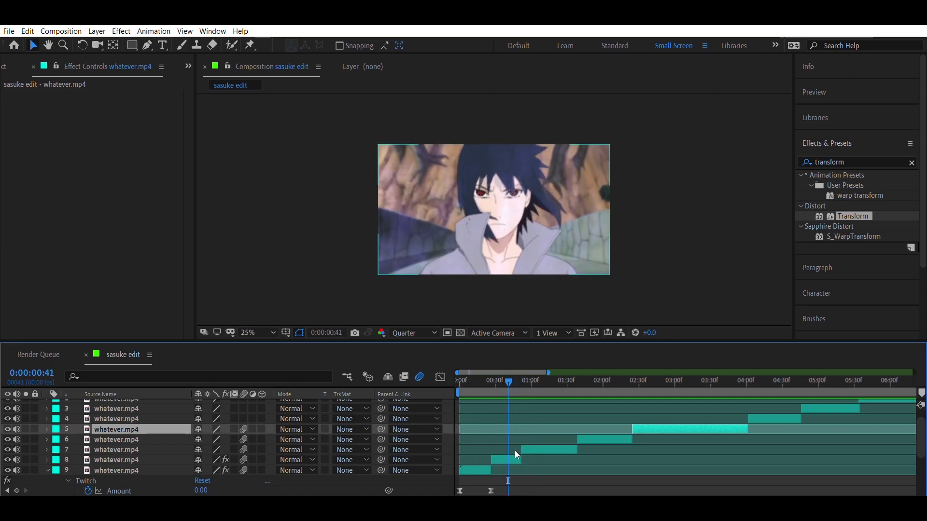
Add another Transform effect to the second clip and start keyframing its Scale at 100 at 0:00:00:39.
mouse_move(513, 376)
mouse_down()
mouse_move(522, 371)
mouse_move(506, 380)
mouse_up()
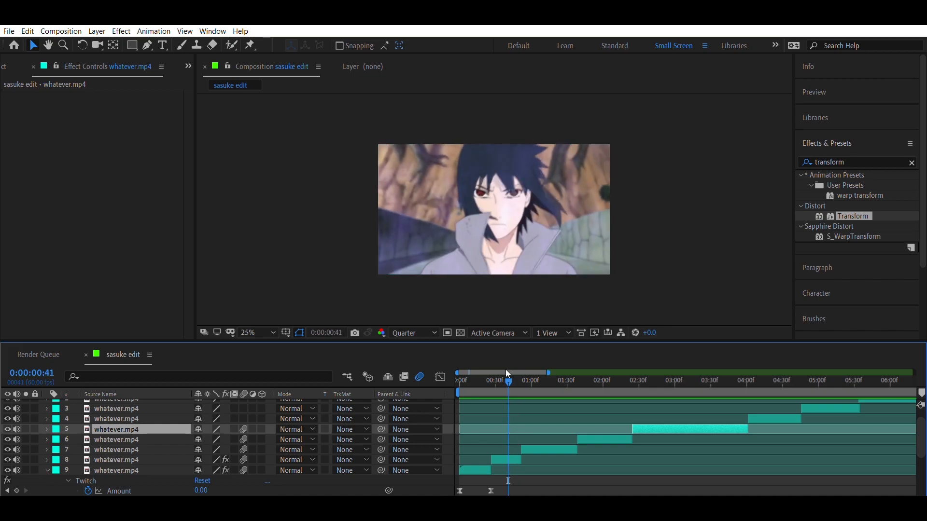
click(511, 459)
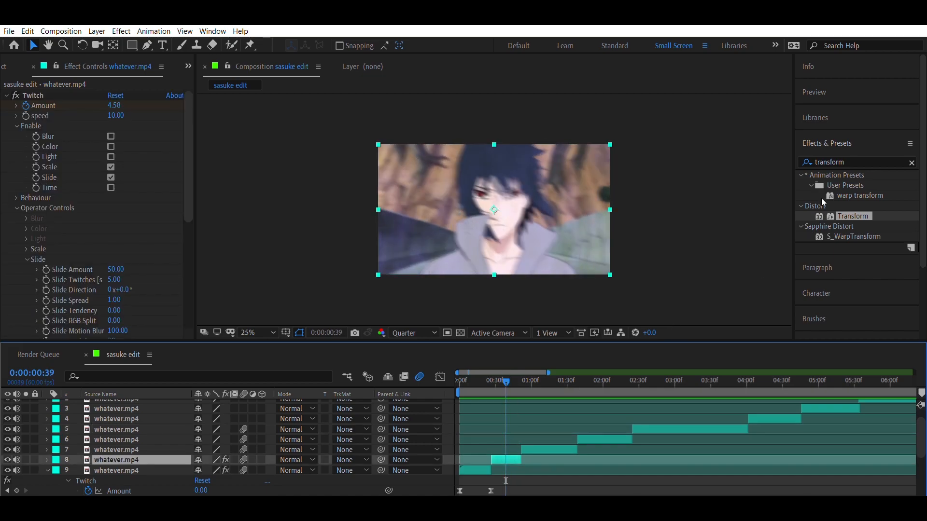
drag(736, 300, 505, 449)
click(27, 203)
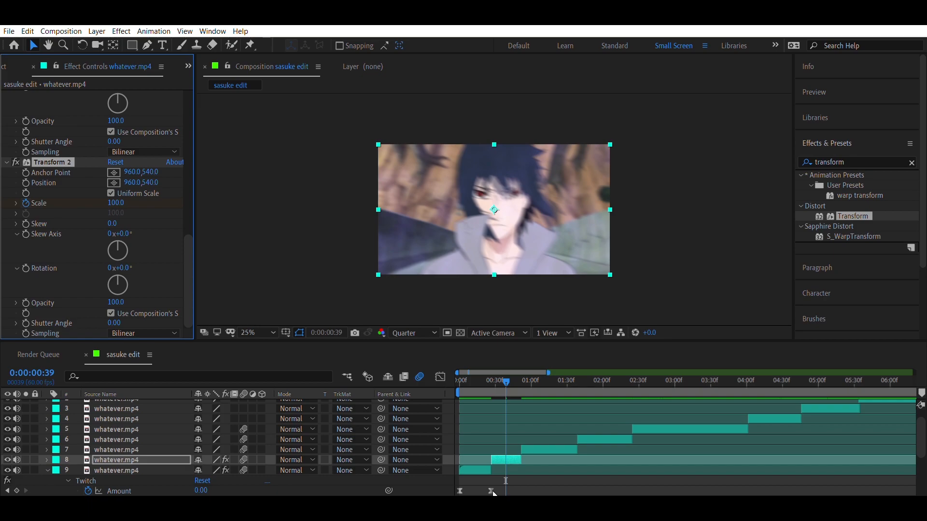
Shift the cut between the second and third clips, layers 8 and 7, back to about 0:00:00:48.
scroll(499, 485, up, 3)
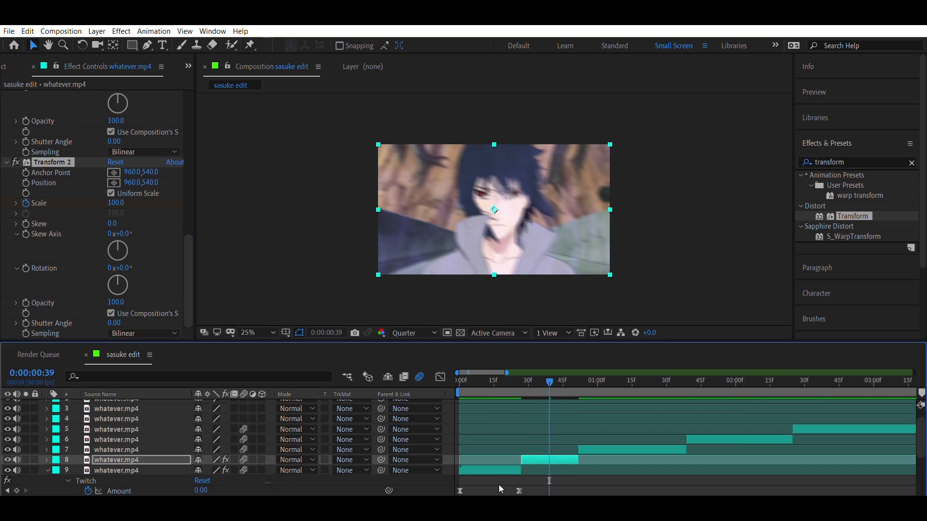
click(673, 378)
mouse_move(672, 378)
mouse_down()
mouse_move(639, 376)
mouse_move(663, 366)
mouse_up()
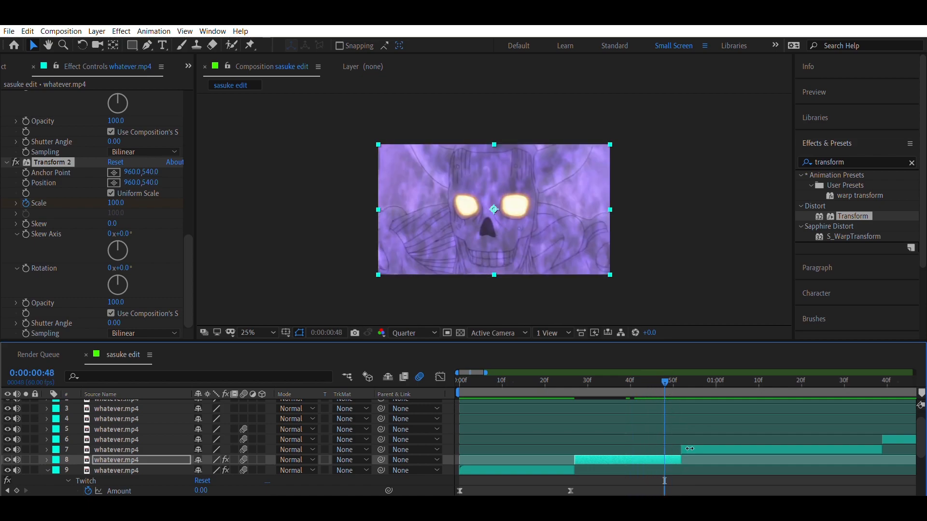
drag(686, 452, 674, 454)
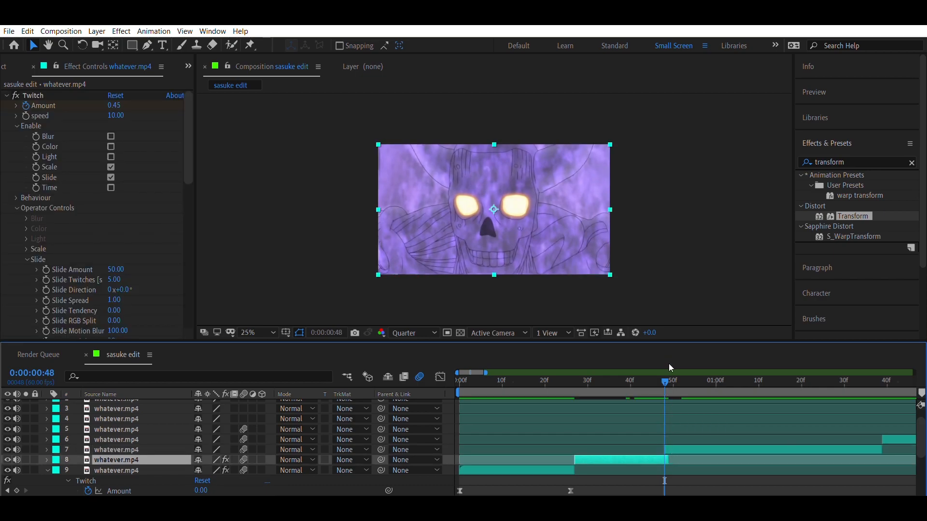
Keyframe Scale at 200 at 0:00:00:47 in the second clip's second Transform effect, and move that property's first keyframe slightly earlier.
key(Page_Up)
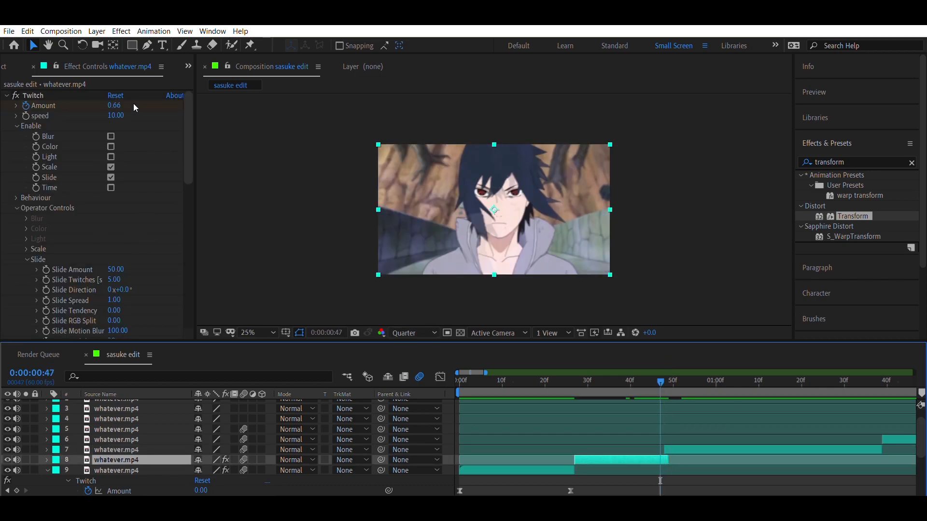
scroll(74, 256, down, 10)
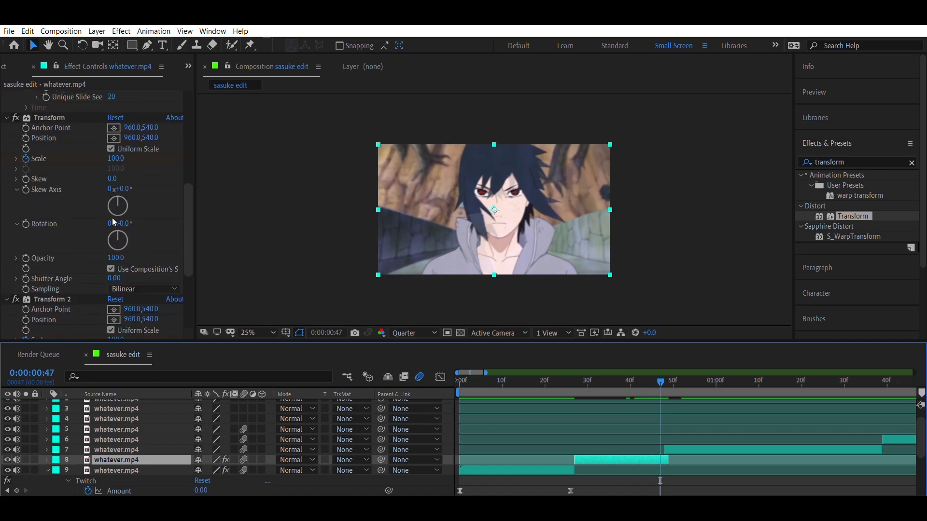
click(116, 231)
text(200)
key(Return)
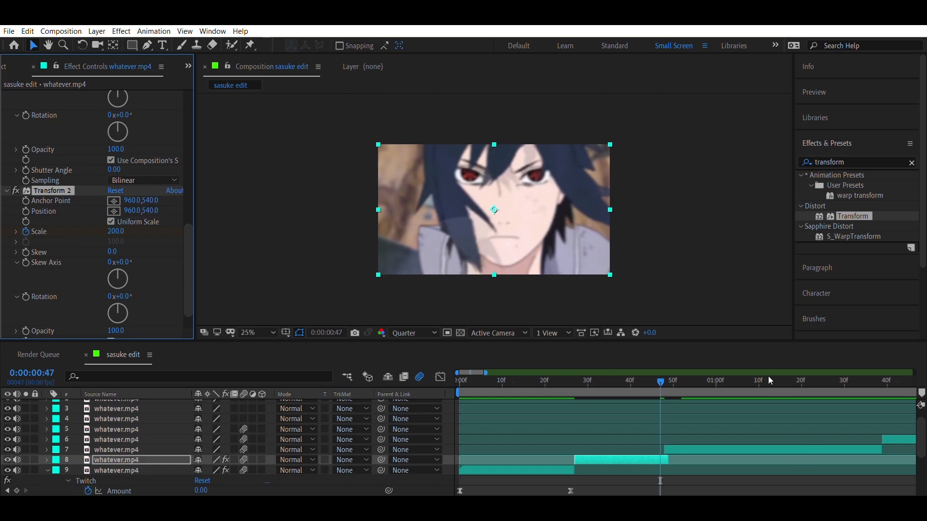
key(u)
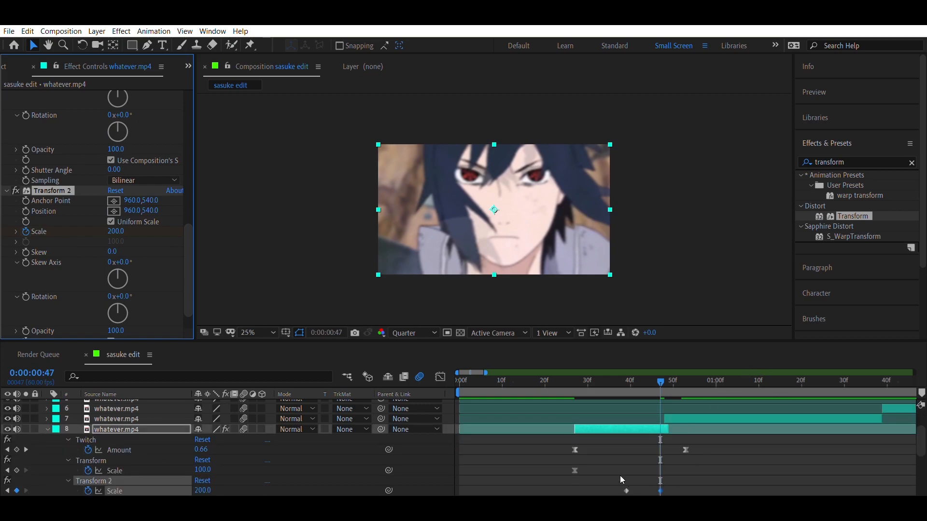
drag(625, 490, 622, 491)
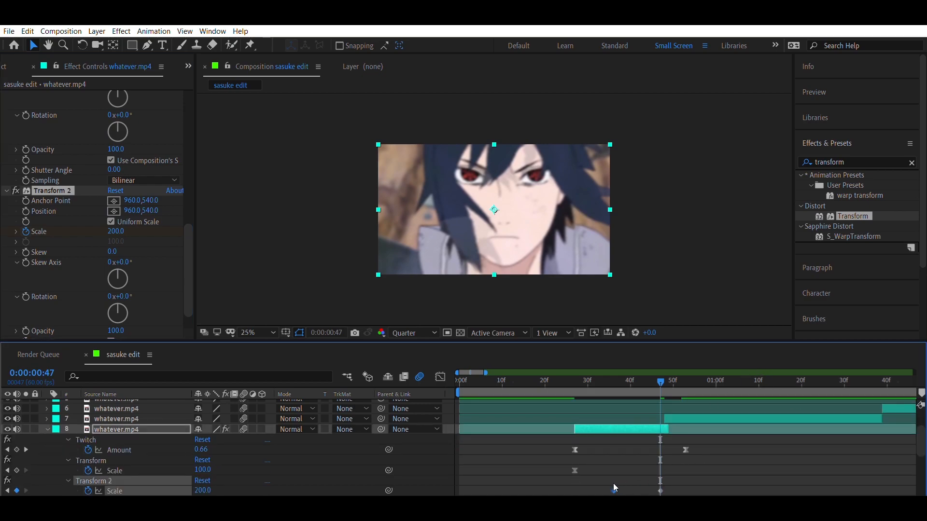
Ease both Scale keyframes of the second clip's second Transform effect and reshape their value curve.
drag(693, 495, 611, 470)
click(440, 376)
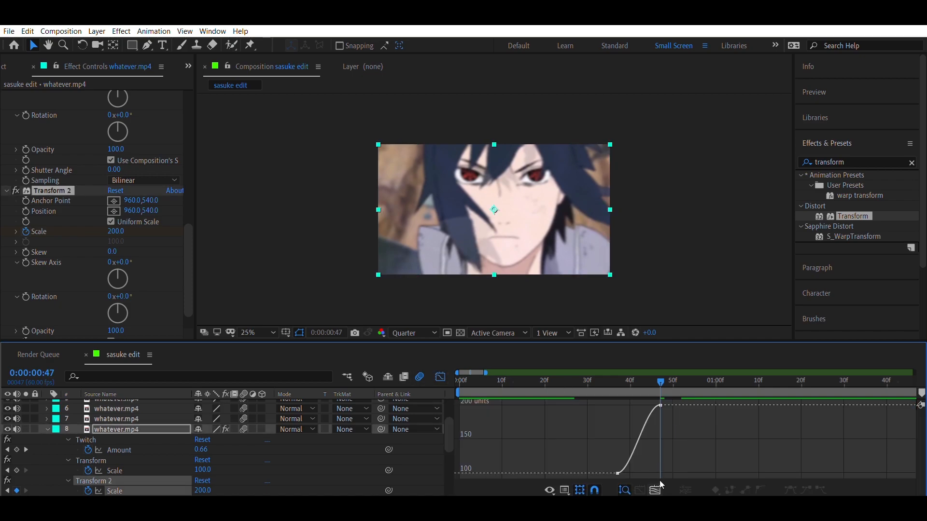
click(640, 490)
drag(736, 405, 902, 447)
drag(704, 463, 806, 473)
Play back the cut between the second and third clips around 0:00:00:48 to check the zoom.
click(554, 379)
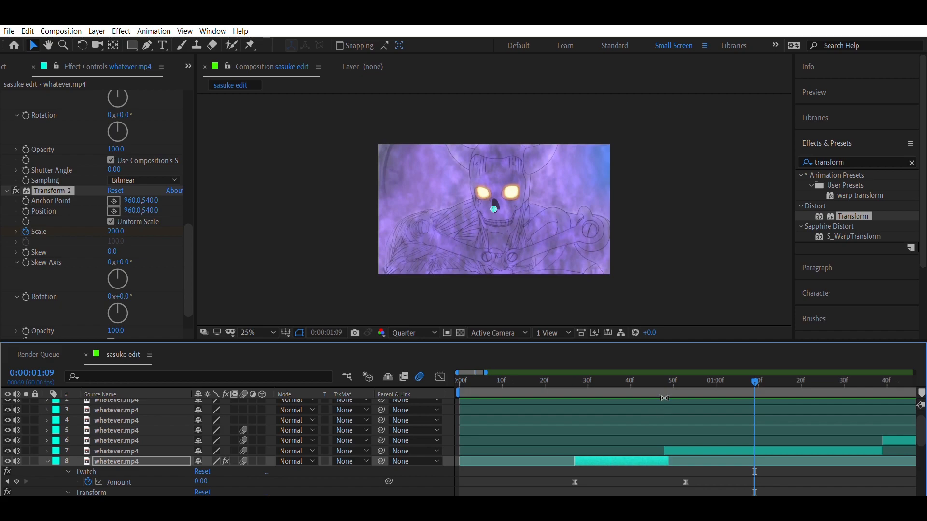
drag(664, 382, 666, 411)
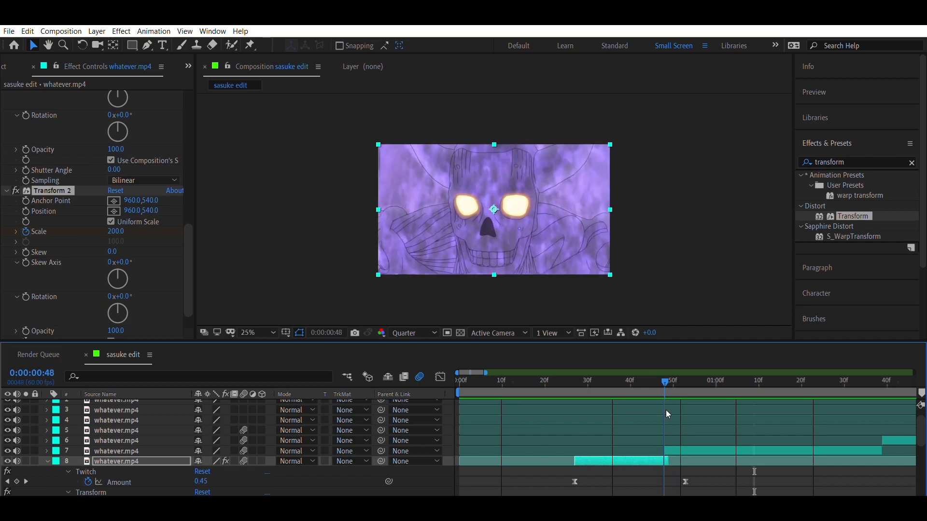
key(space)
key(space)
key(space)
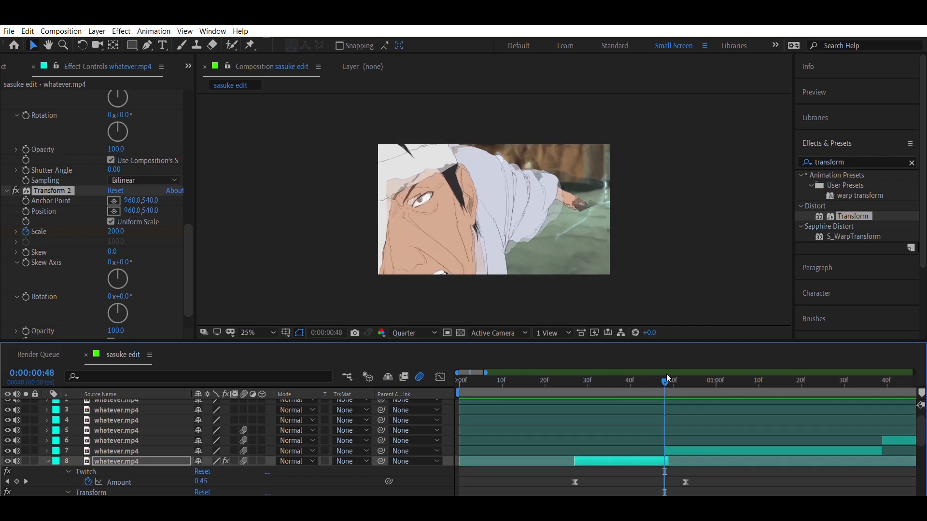
key(space)
Copy the second clip's Twitch effect with its keyframes onto the third clip, layer 7, starting at 0:00:00:48.
click(698, 450)
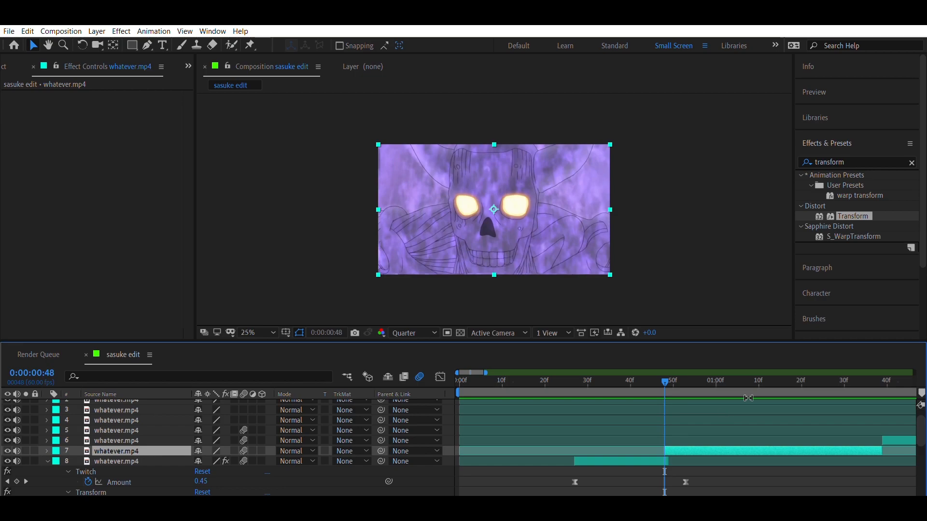
click(867, 158)
click(555, 390)
click(575, 380)
click(588, 461)
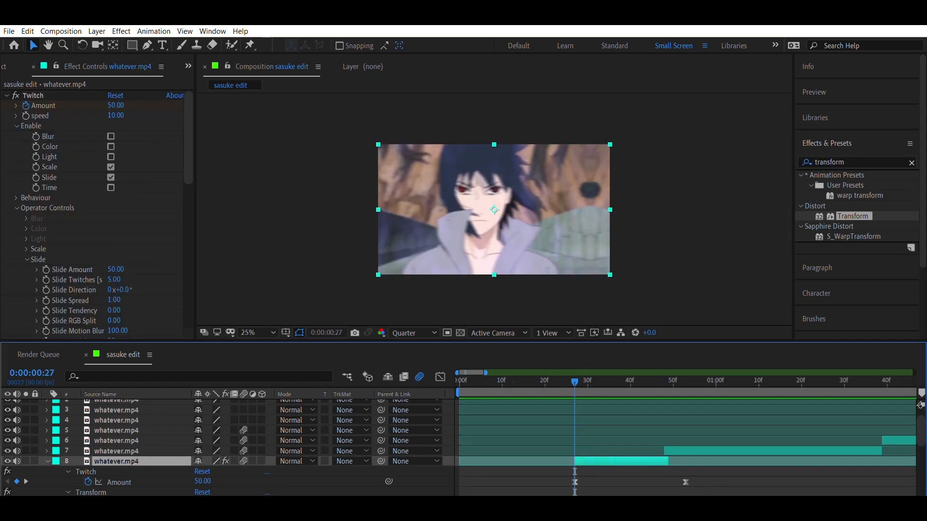
click(78, 96)
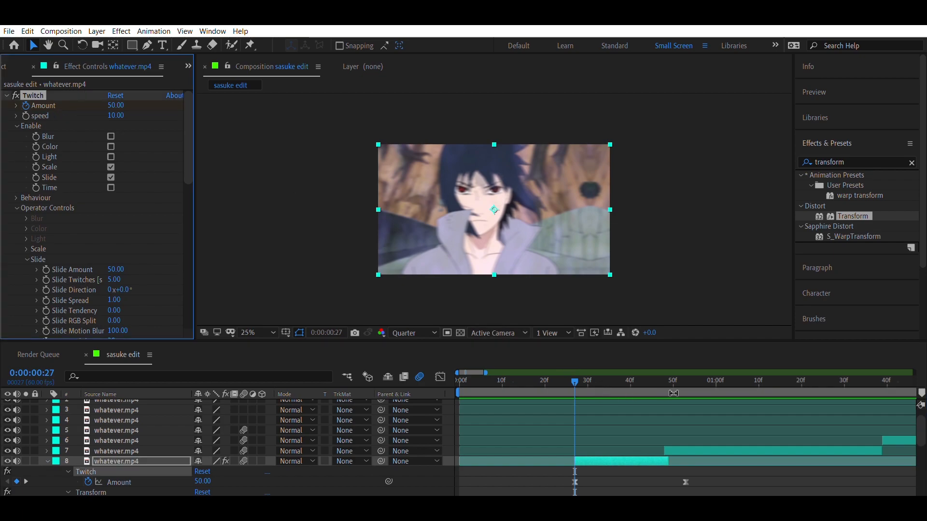
click(662, 381)
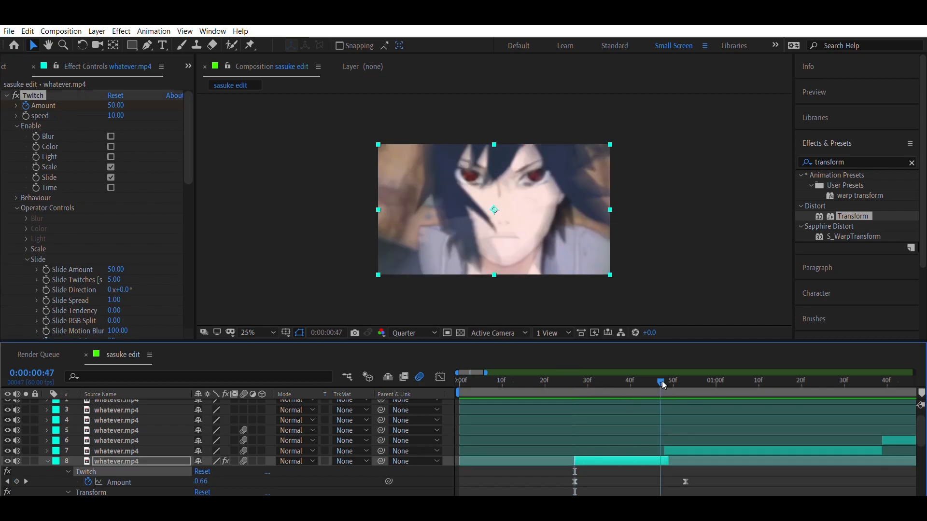
click(681, 439)
click(682, 451)
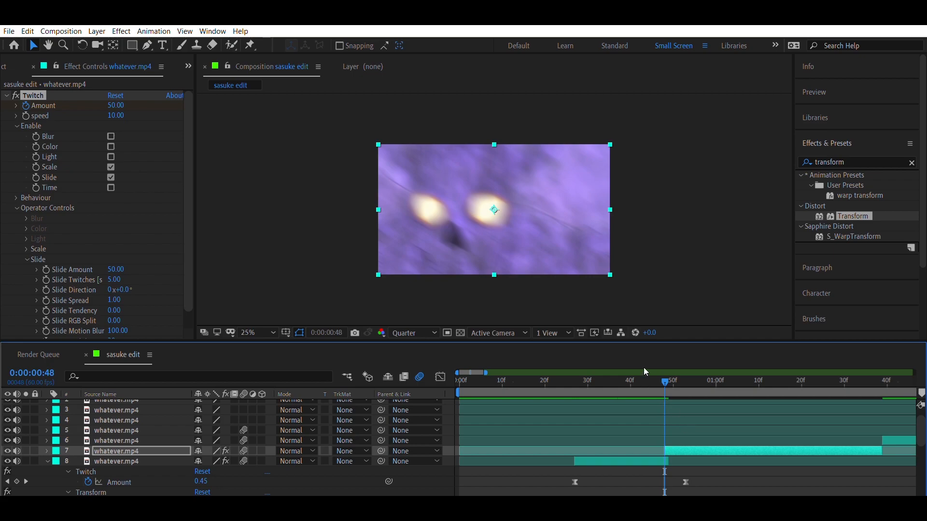
Move the third clip's last Twitch Amount keyframe out to about 0:00:01:36 and make the start of the value curve drop more steeply.
key(u)
drag(776, 472, 642, 477)
click(441, 377)
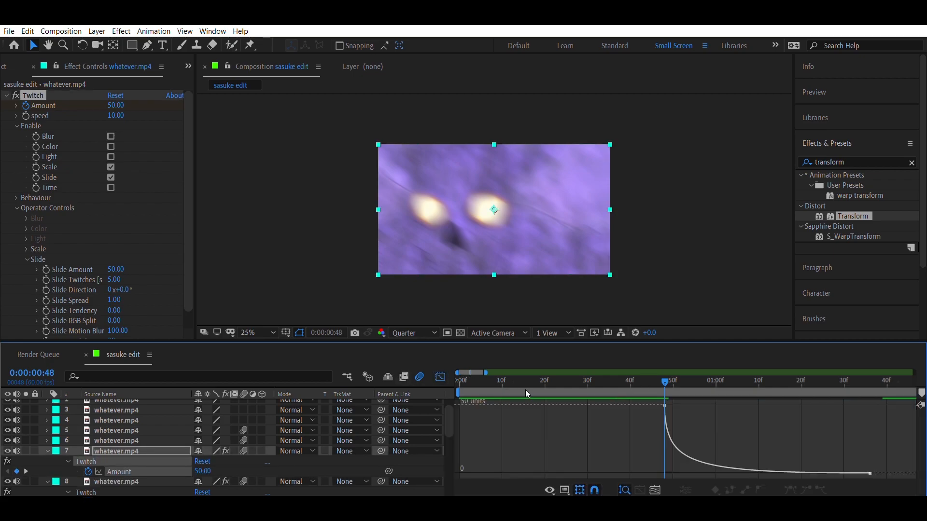
drag(685, 463, 667, 472)
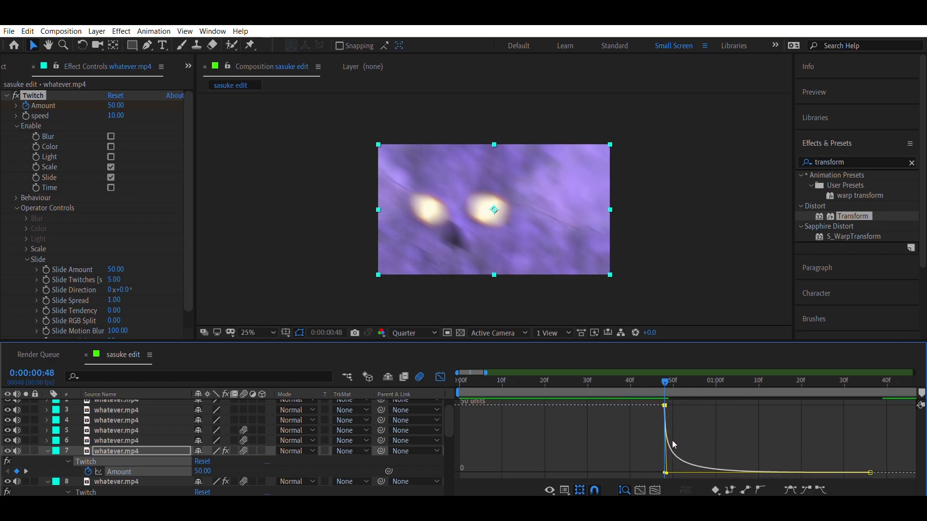
Replay from the second clip's start at 0:00:00:27 to check the third clip's shake.
click(671, 378)
click(664, 381)
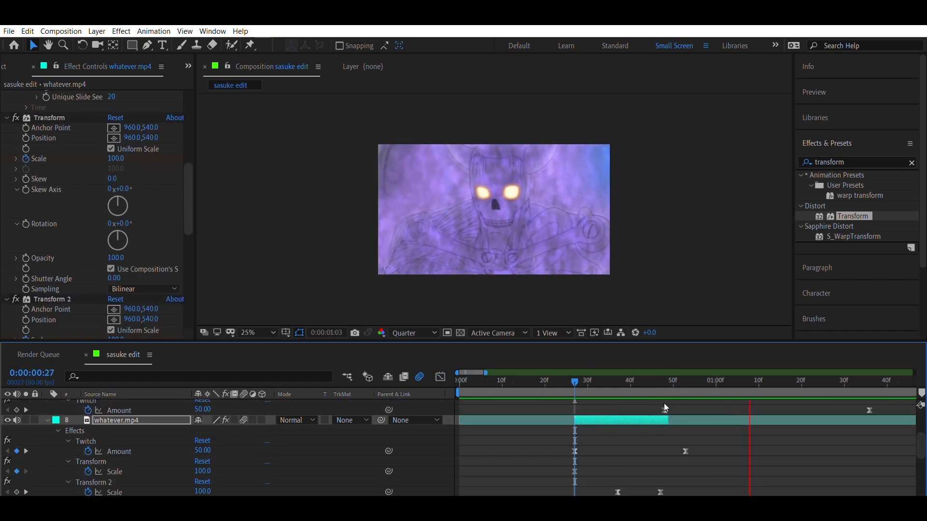
key(space)
scroll(664, 404, up, 2)
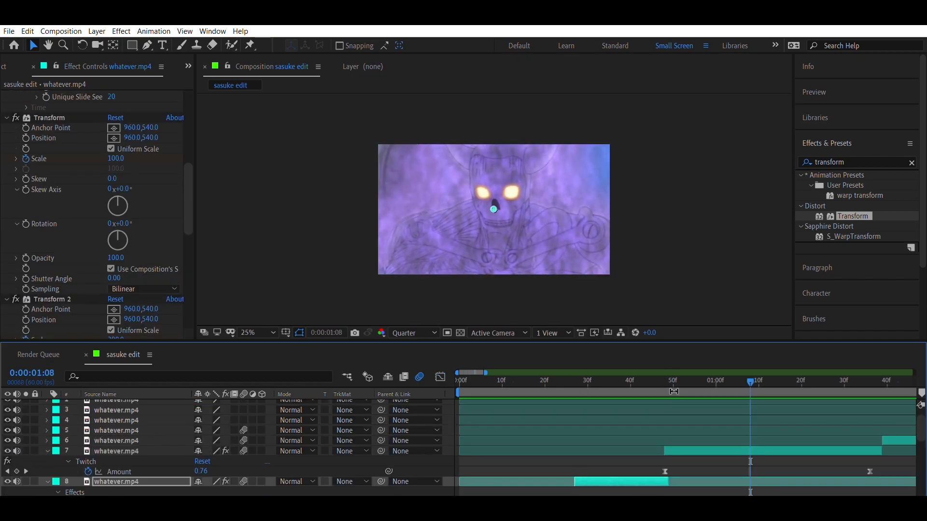
key(space)
Add a Transform effect to the third clip and start keyframing its Scale at 100 at 0:00:00:48.
click(688, 451)
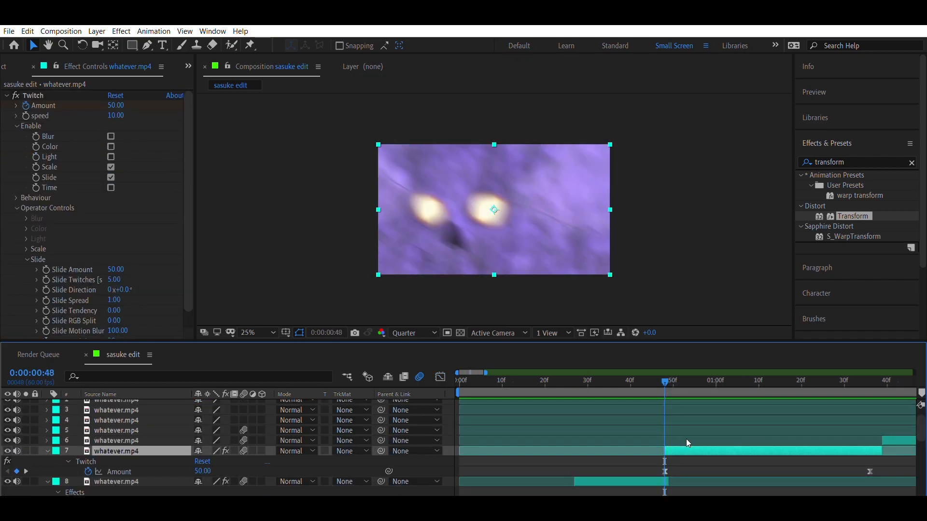
scroll(55, 209, down, 1)
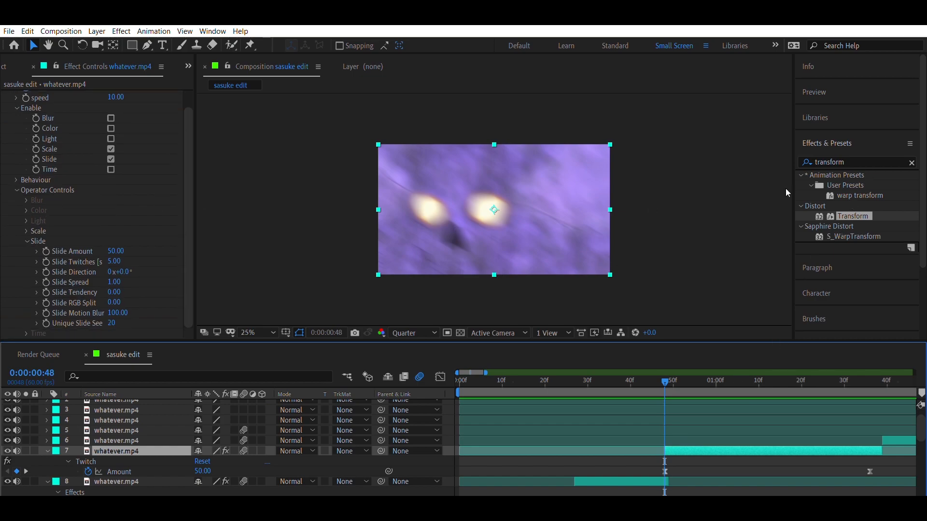
drag(838, 220, 688, 445)
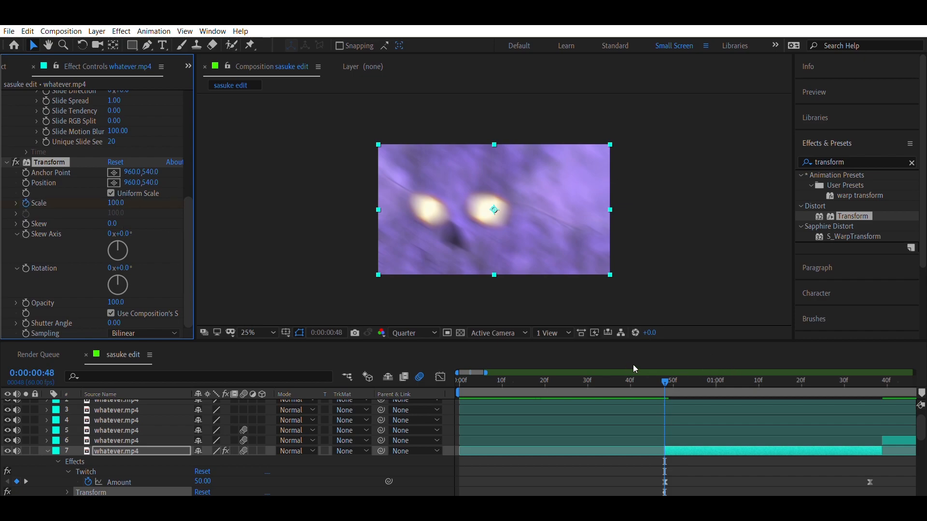
Keyframe the third clip's Transform Scale at 150 at 0:00:01:21 and back at 100 at 0:00:01:38.
drag(667, 382, 810, 400)
click(116, 202)
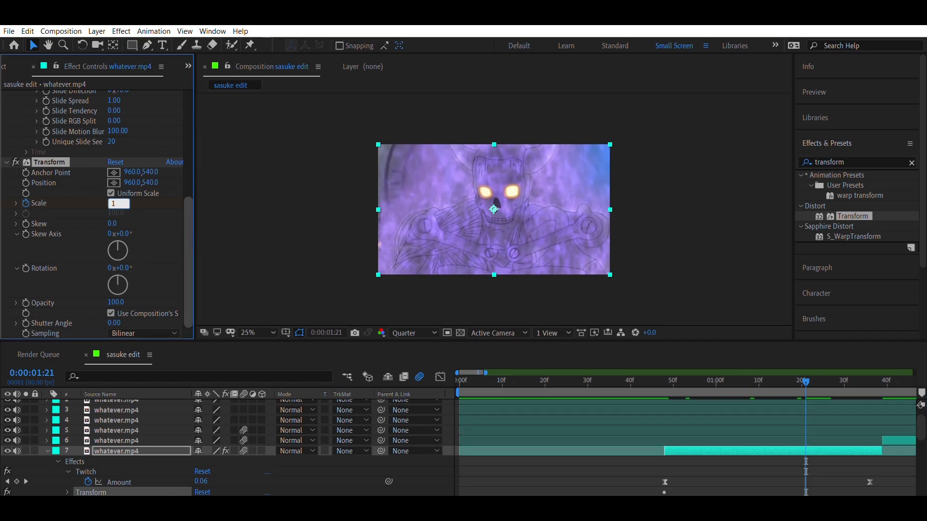
key(Return)
drag(798, 374, 879, 402)
click(115, 202)
text(100)
key(Return)
Reveal the third clip's keyframes and apply easing to all three Scale keyframes.
click(771, 359)
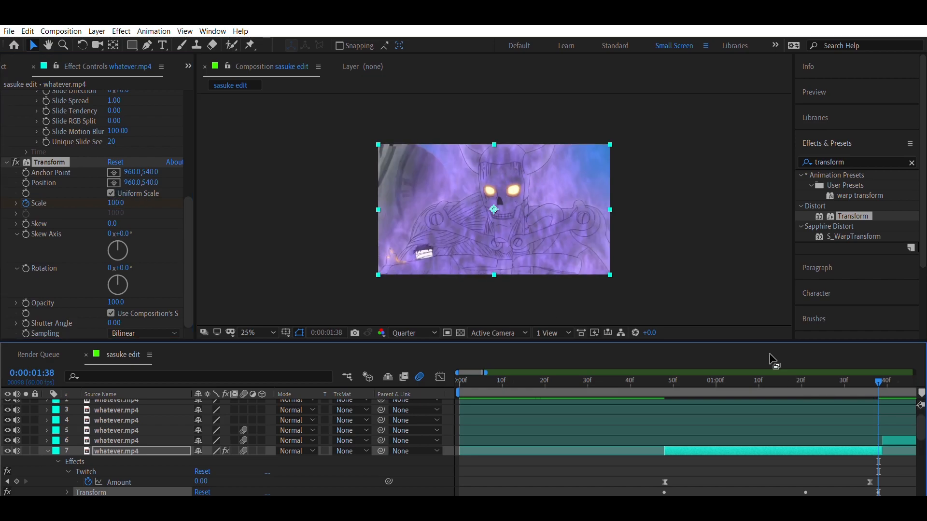
key(u)
scroll(890, 450, down, 2)
key(u)
drag(901, 450, 624, 439)
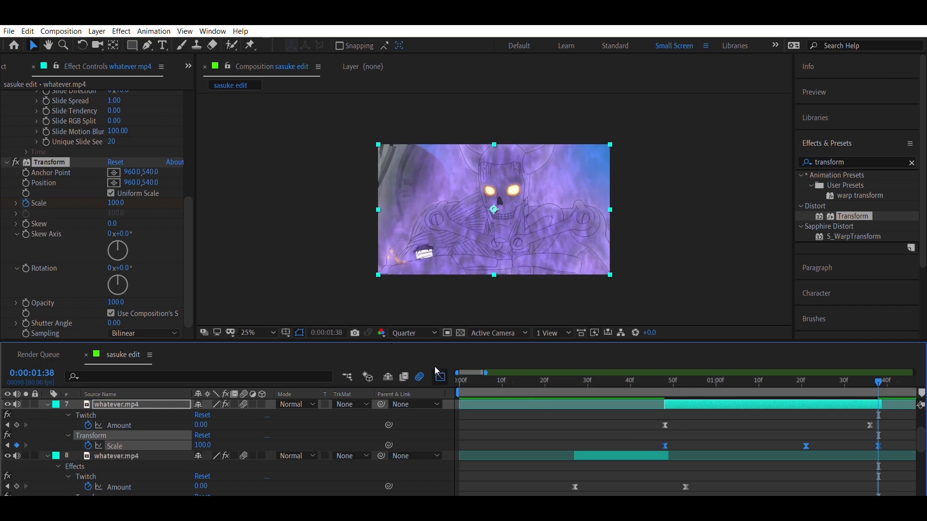
Shape the third clip's Scale curve to rise steeply at first, flatten around 150 and fall steeply at the end.
click(440, 376)
click(691, 467)
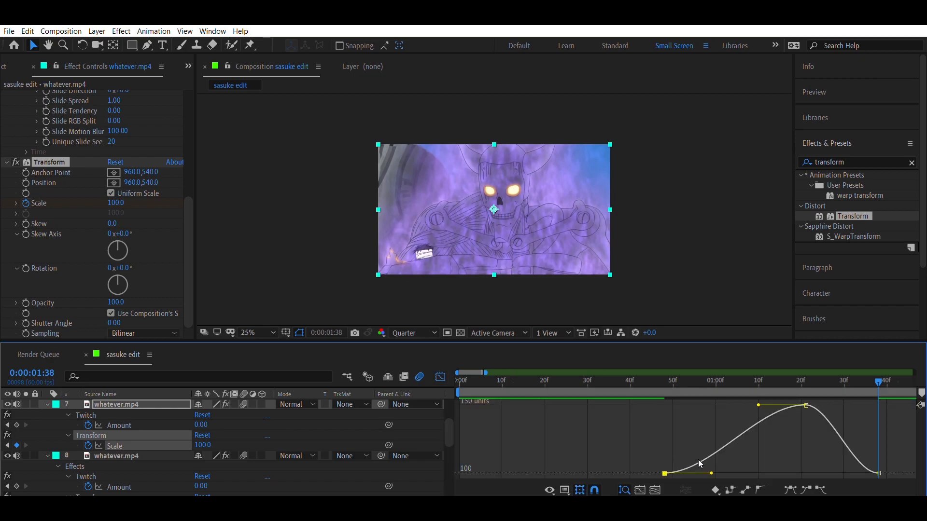
drag(711, 473, 608, 403)
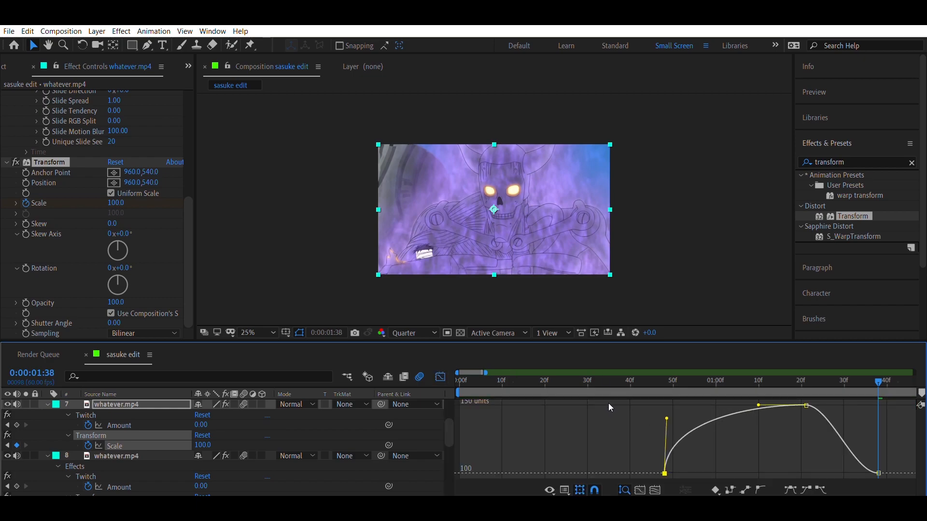
click(879, 472)
click(807, 405)
drag(759, 404, 744, 405)
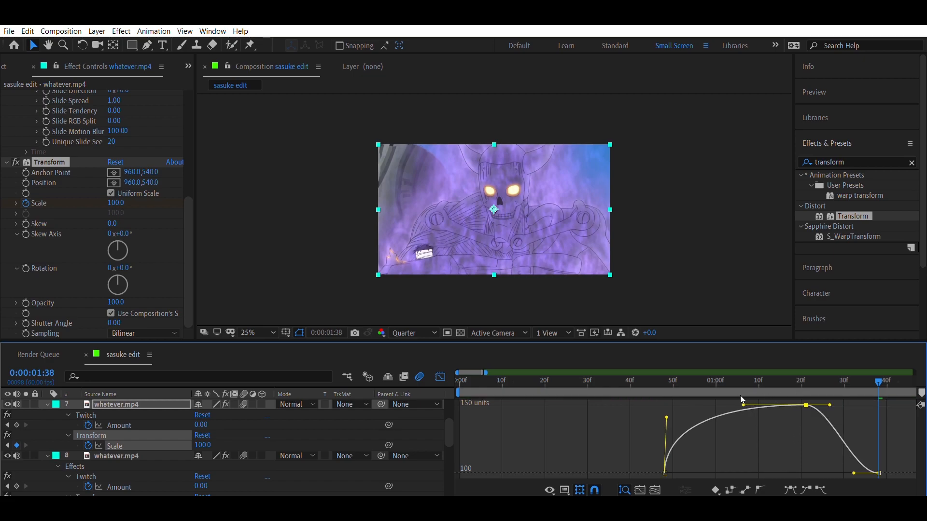
drag(853, 473, 875, 423)
drag(829, 405, 874, 397)
Play the edit from the start and lengthen the middle Scale keyframe's outgoing handle for a sharper final drop.
drag(617, 381, 374, 398)
key(space)
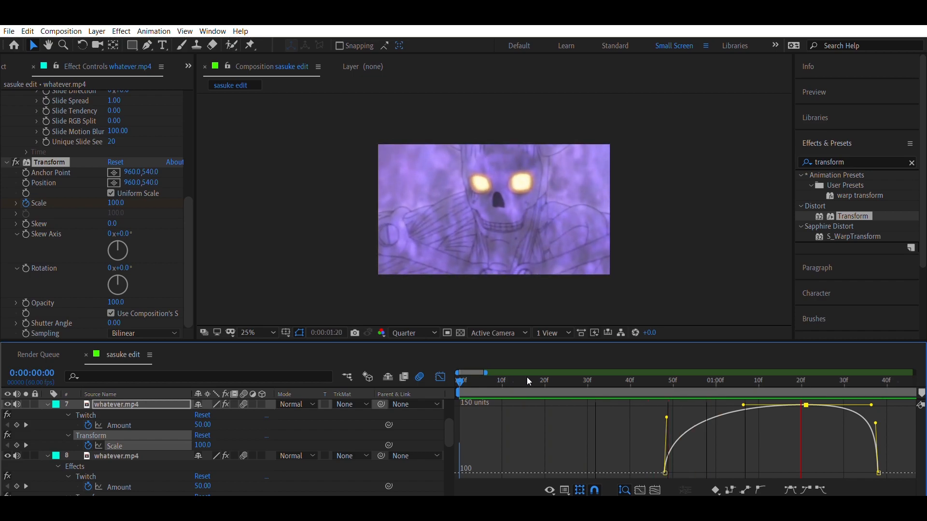
drag(843, 386, 877, 405)
click(865, 388)
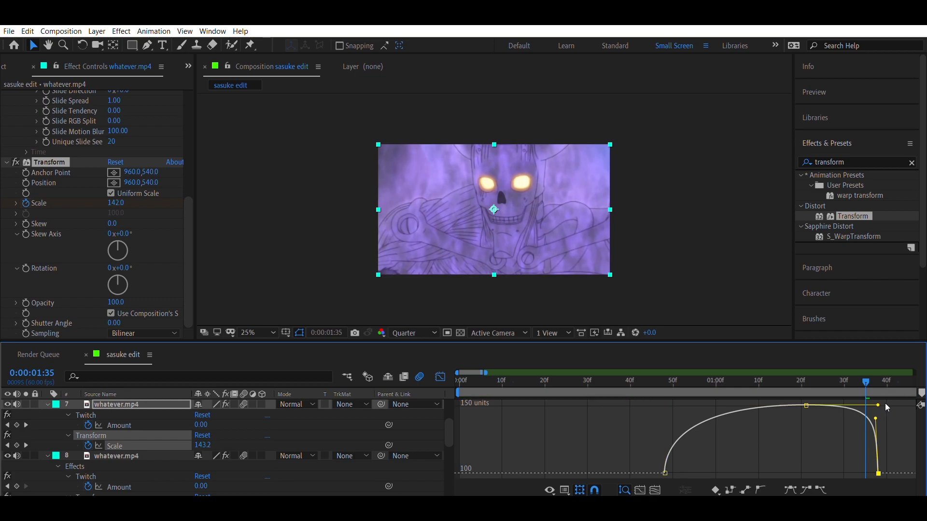
Return from the curve view to the keyframe view and replay the edit through the third clip's zoom.
key(Home)
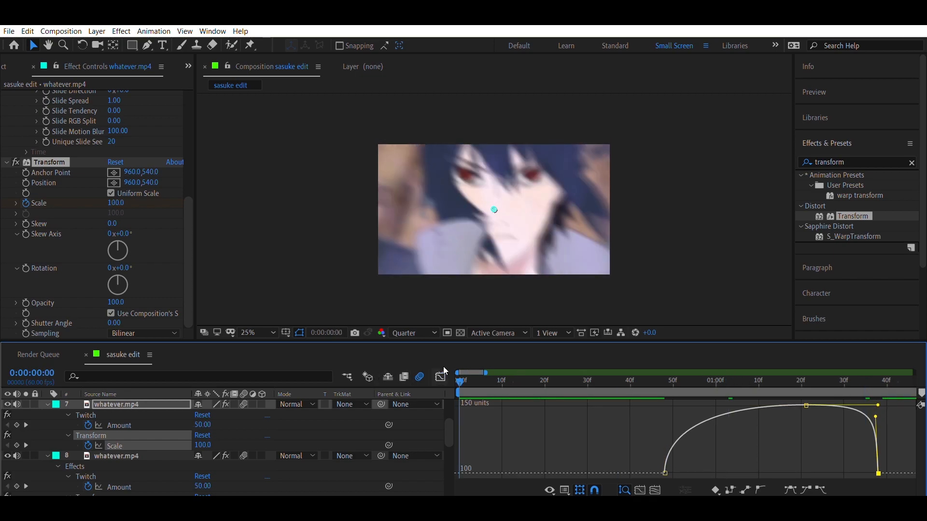
click(441, 375)
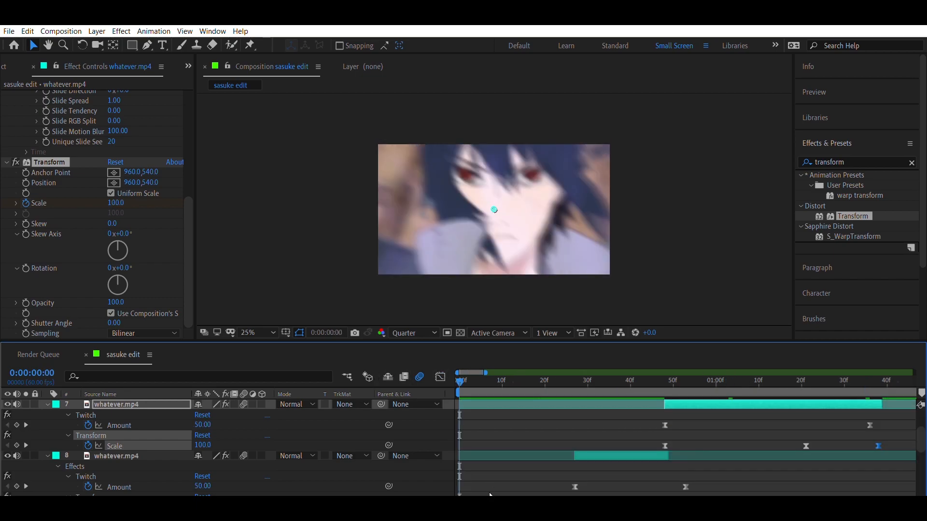
scroll(489, 493, down, 3)
key(space)
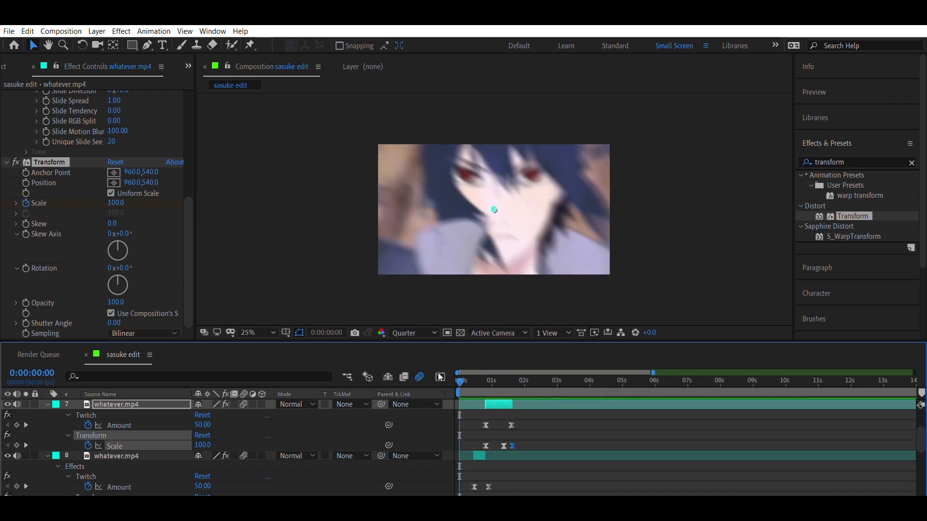
click(475, 374)
key(space)
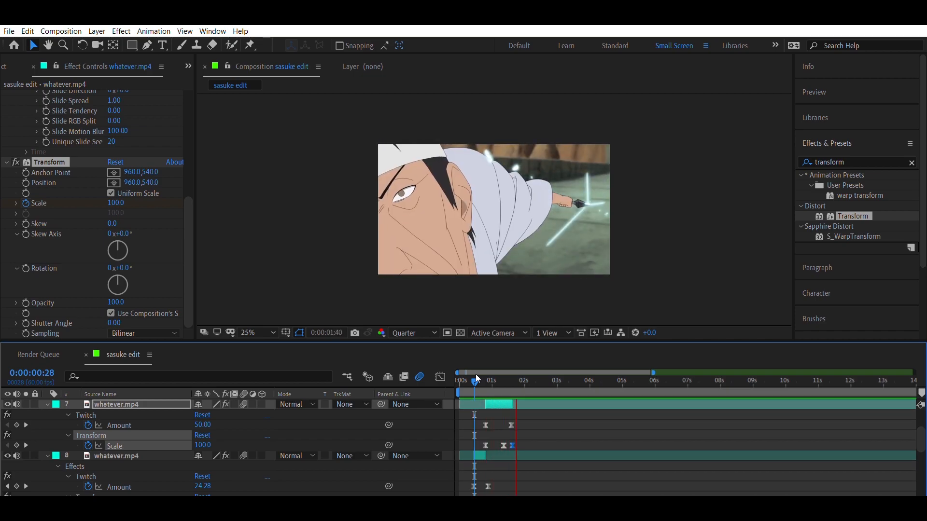
key(space)
Copy the keyframed Transform effect from the first clip, layer 9.
scroll(521, 424, up, 1)
scroll(521, 410, down, 3)
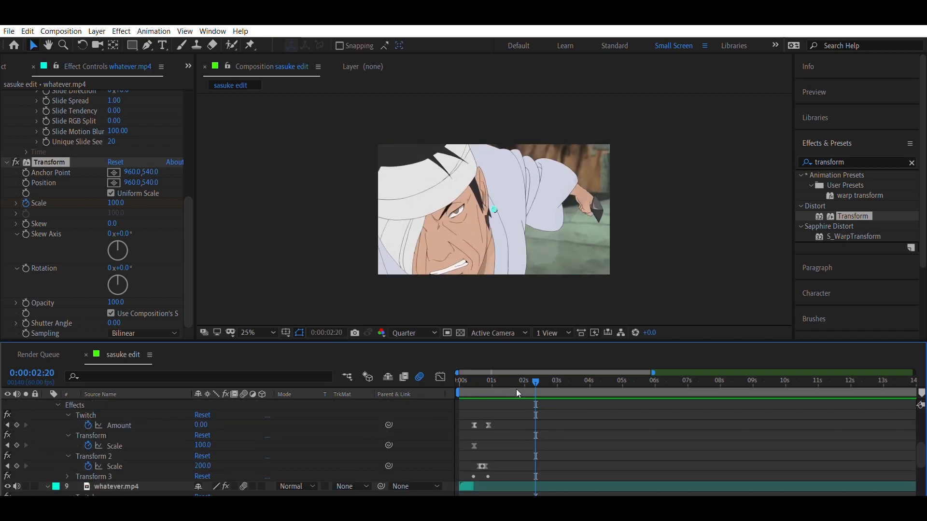
drag(488, 379, 409, 393)
scroll(582, 426, up, 4)
scroll(477, 397, down, 1)
scroll(476, 396, down, 1)
scroll(482, 388, up, 1)
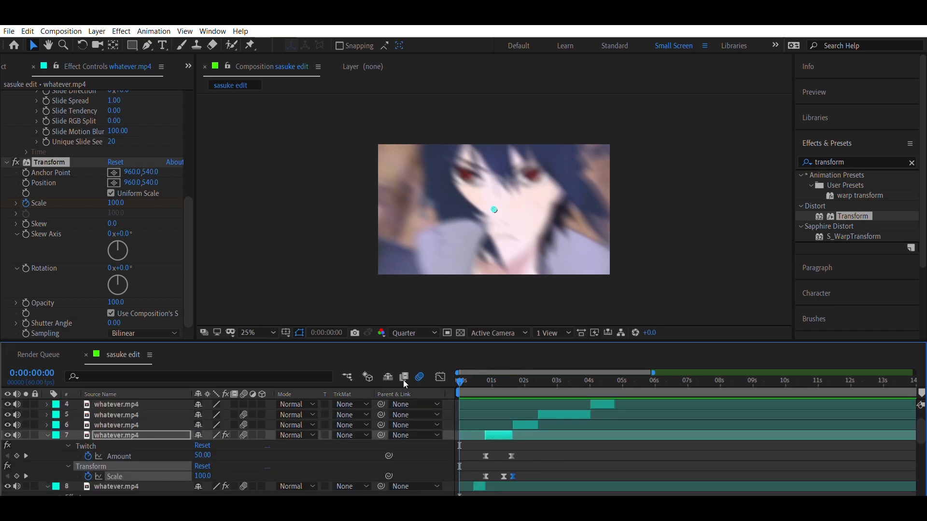
scroll(499, 440, down, 4)
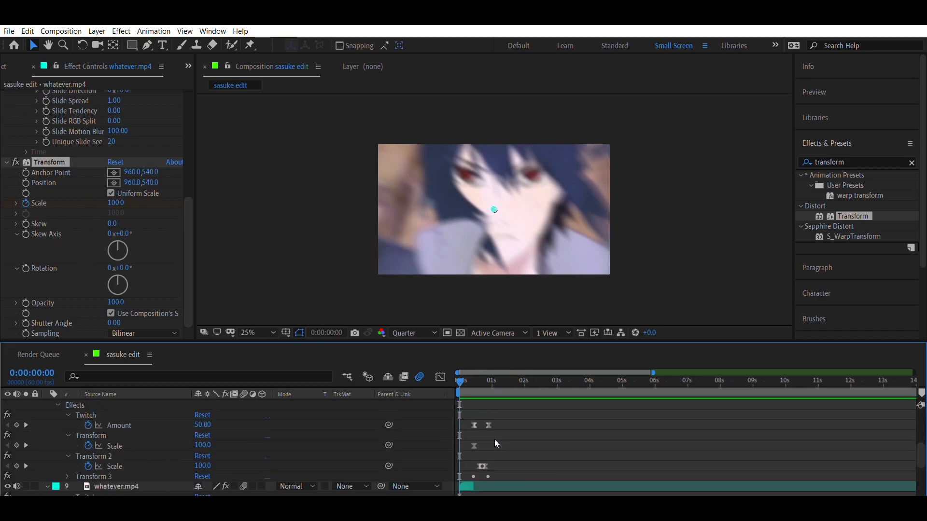
click(466, 486)
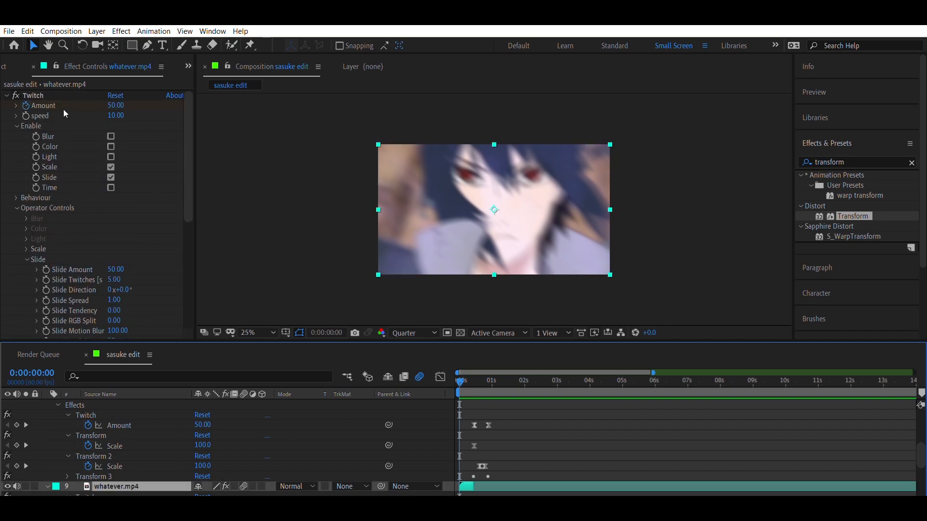
click(76, 85)
scroll(74, 208, down, 5)
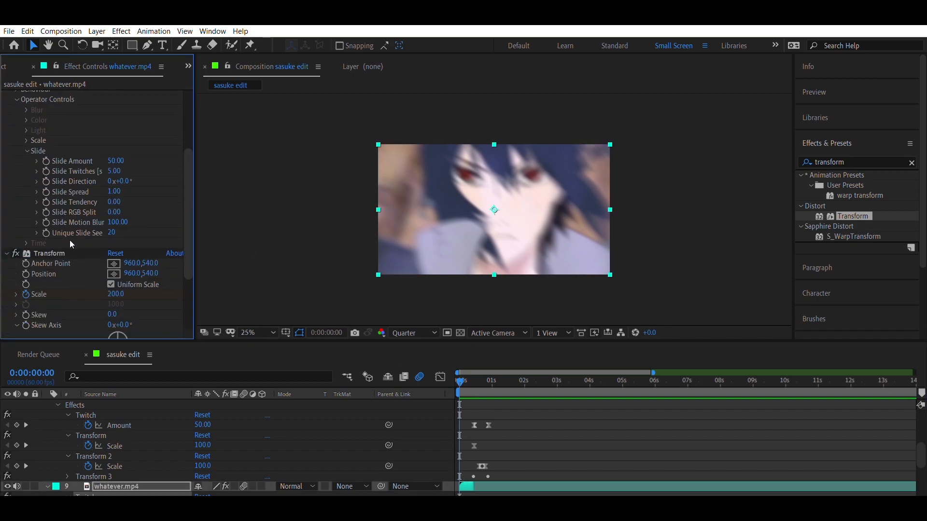
key(ctrl+a)
Paste the copied Twitch and Transform effects onto the fourth clip, layer 6, at its start, 0:00:01:39.
scroll(555, 411, up, 5)
drag(499, 379, 298, 382)
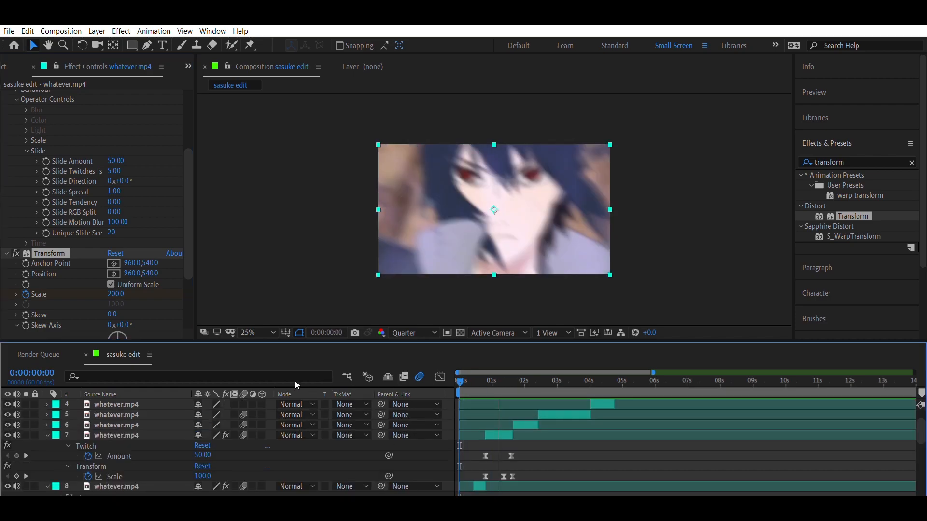
click(501, 379)
click(514, 380)
click(518, 413)
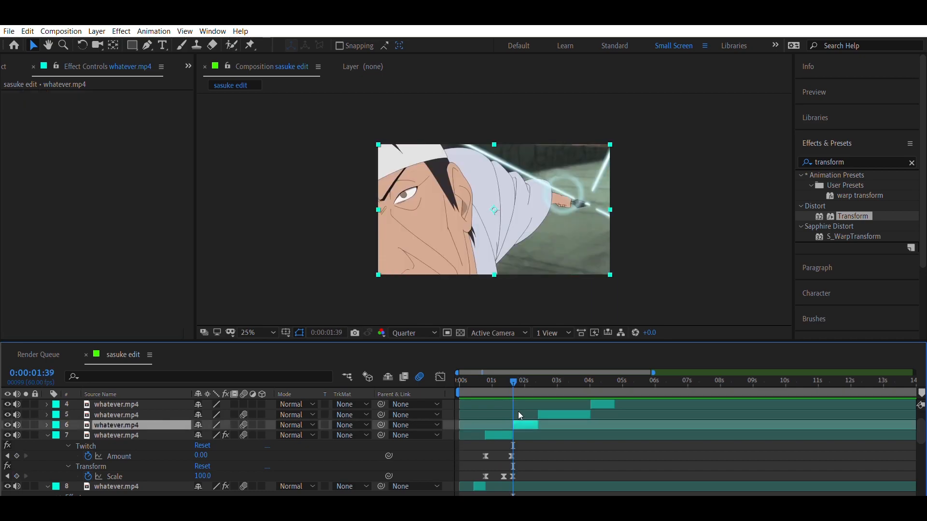
key(ctrl+v)
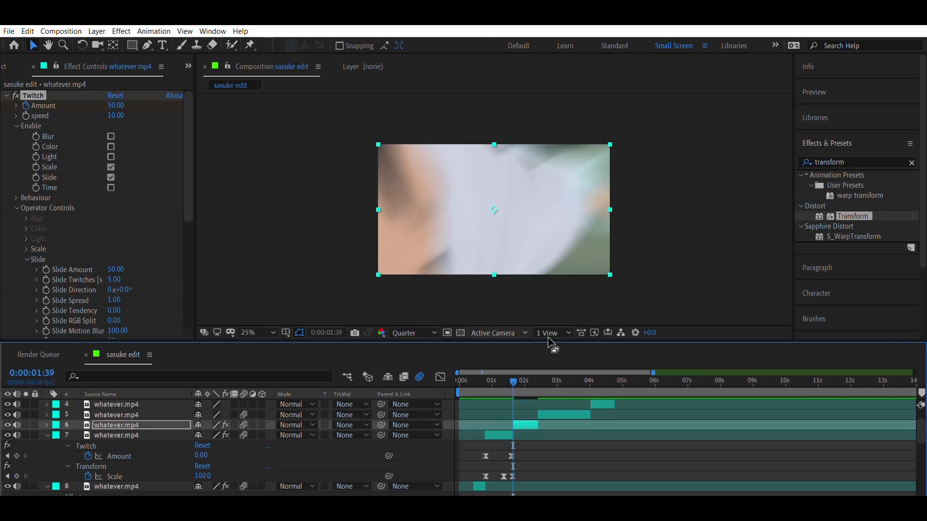
Reveal the fourth clip's keyframes and align the last Twitch Amount and Transform Scale keyframes with the clip's end.
key(u)
drag(528, 446, 537, 467)
click(528, 466)
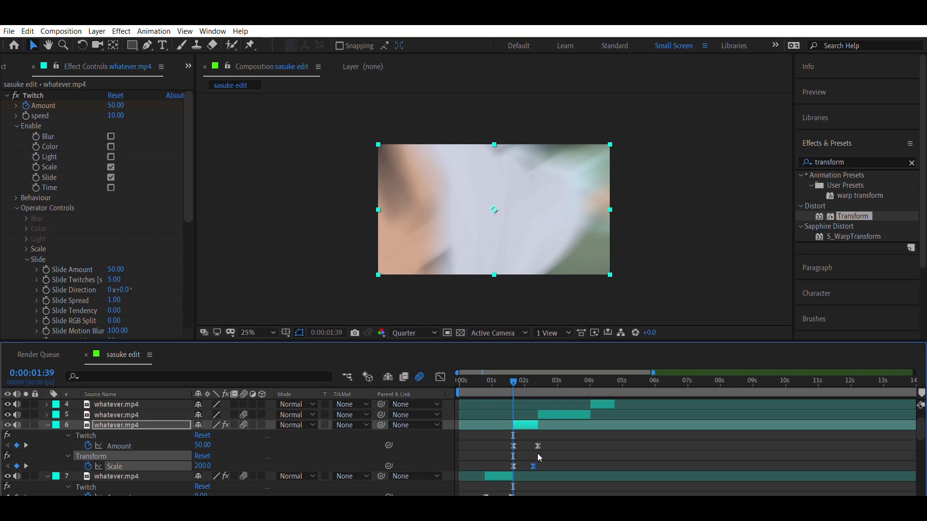
Inspect the fourth clip's Twitch Amount and Transform Scale curves in the graph view.
click(497, 443)
click(499, 446)
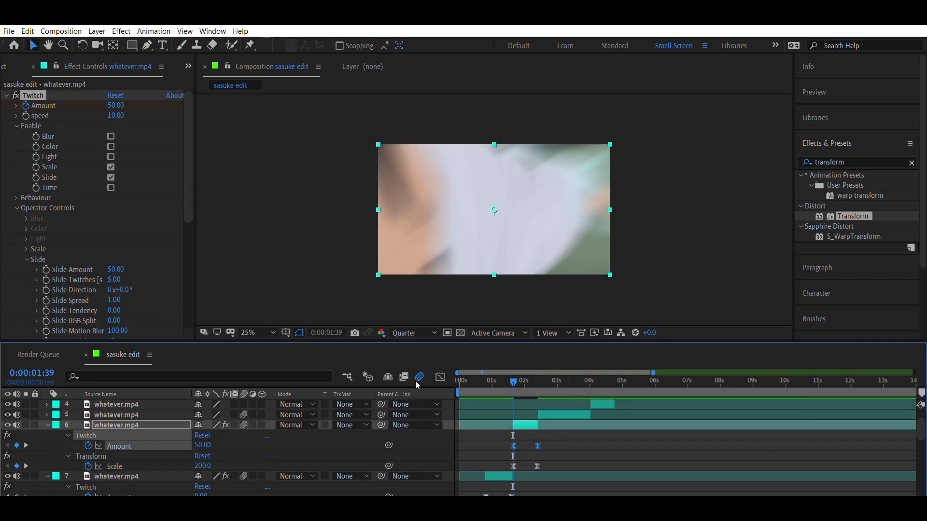
click(440, 377)
click(513, 405)
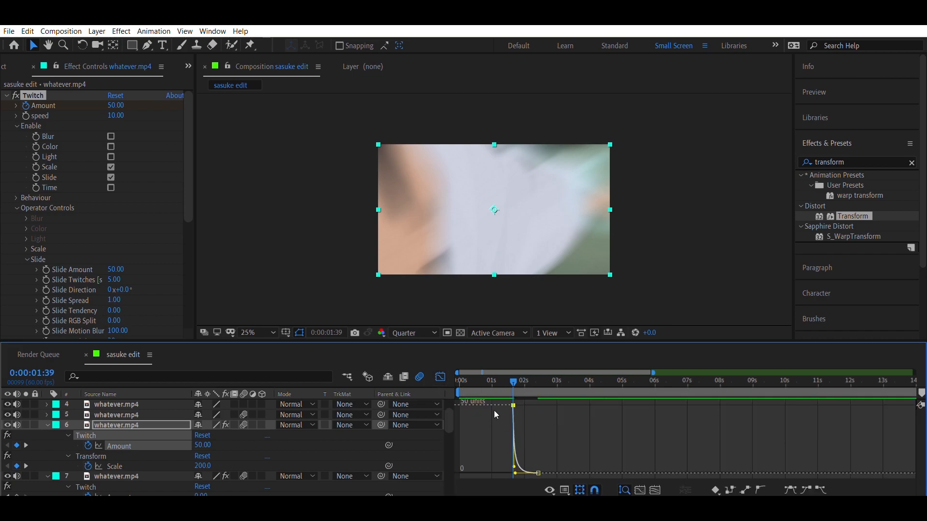
click(440, 377)
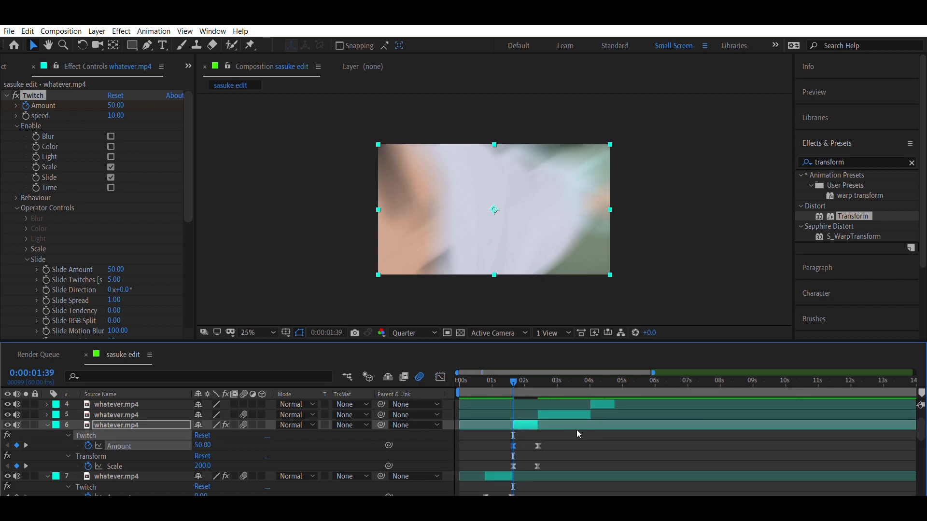
drag(580, 460, 508, 471)
key(shift+F3)
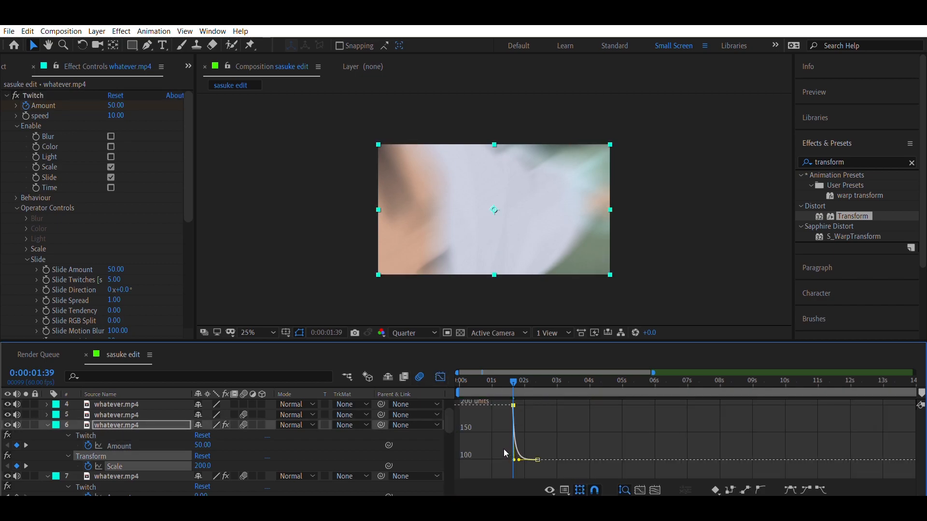
Play the edit from the start up to the fourth clip, and scrub back to 0:00:00:54 in the third clip.
key(Home)
key(space)
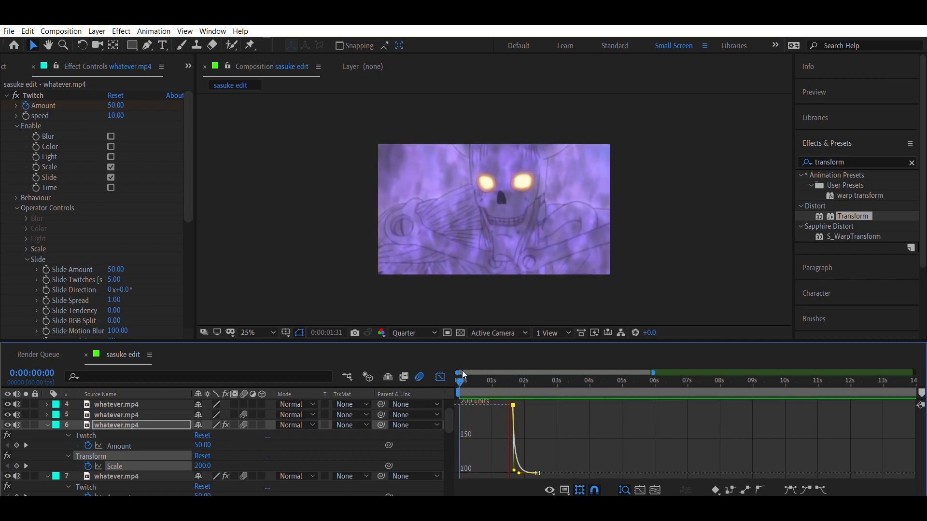
click(499, 376)
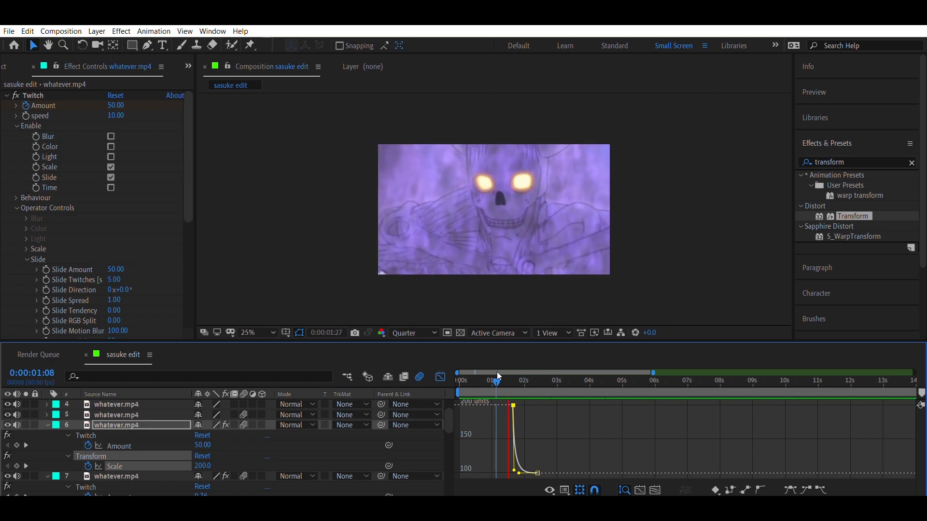
drag(500, 375, 489, 376)
Examine the third clip's Transform Scale curve fitted to the graph view, and return to the keyframe view.
click(441, 376)
scroll(546, 440, down, 3)
drag(531, 438, 492, 462)
key(shift+F3)
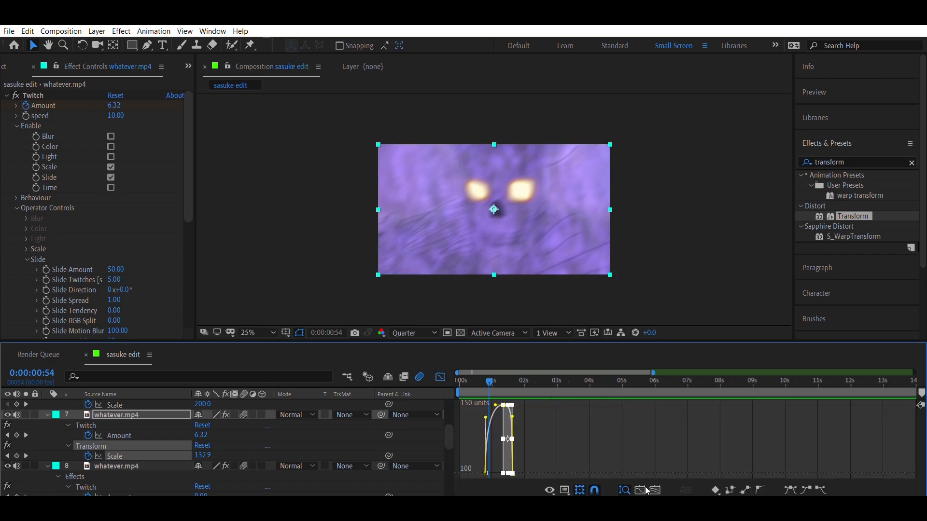
click(655, 490)
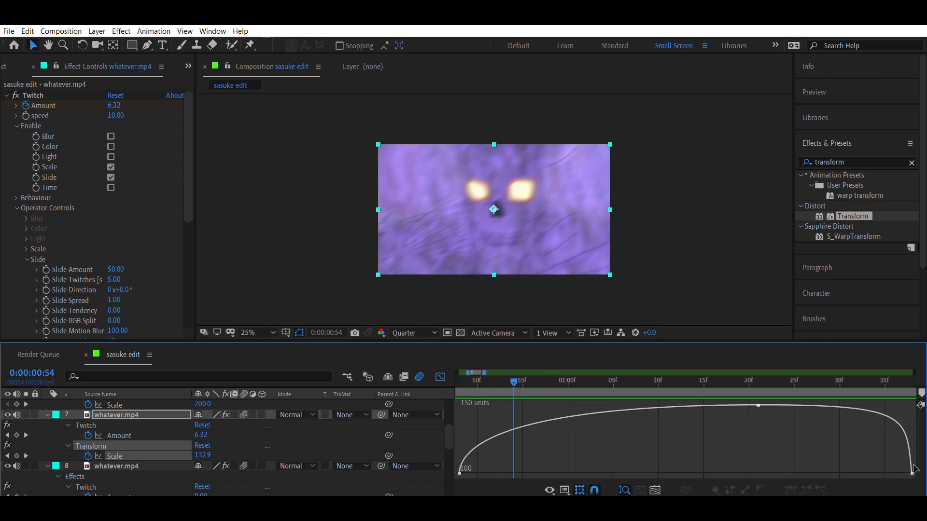
drag(554, 384, 386, 384)
click(440, 377)
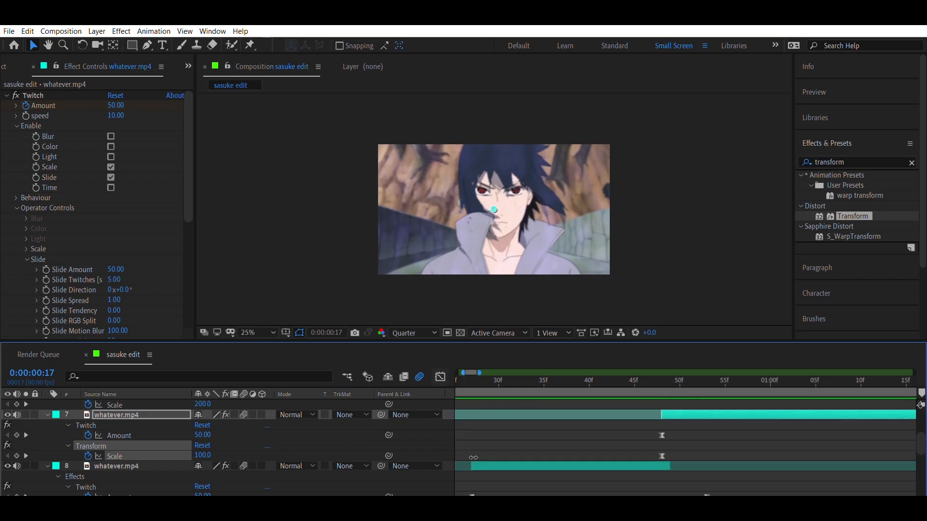
Show the whole timeline again and replay the edit from the start to review the shakes and zooms on the first four clips.
drag(500, 492, 476, 492)
key(Home)
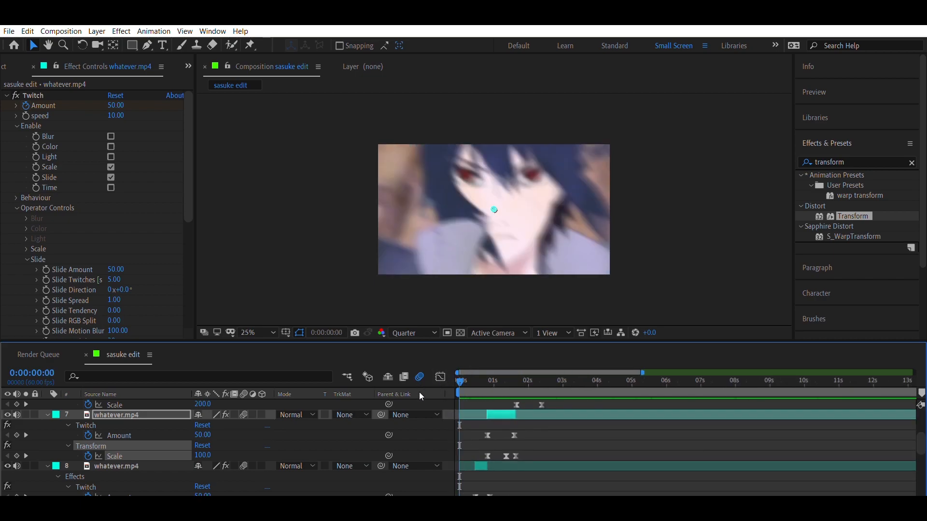
key(space)
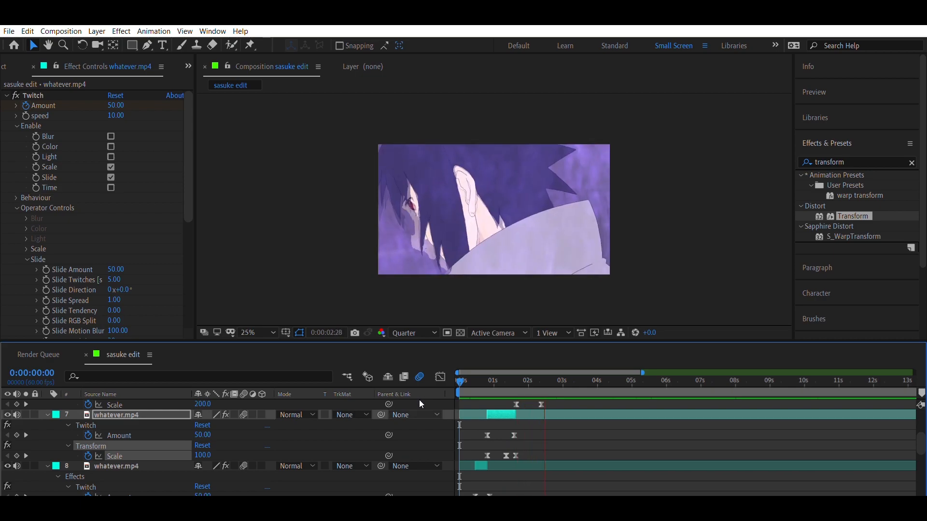
key(space)
drag(460, 379, 484, 354)
key(space)
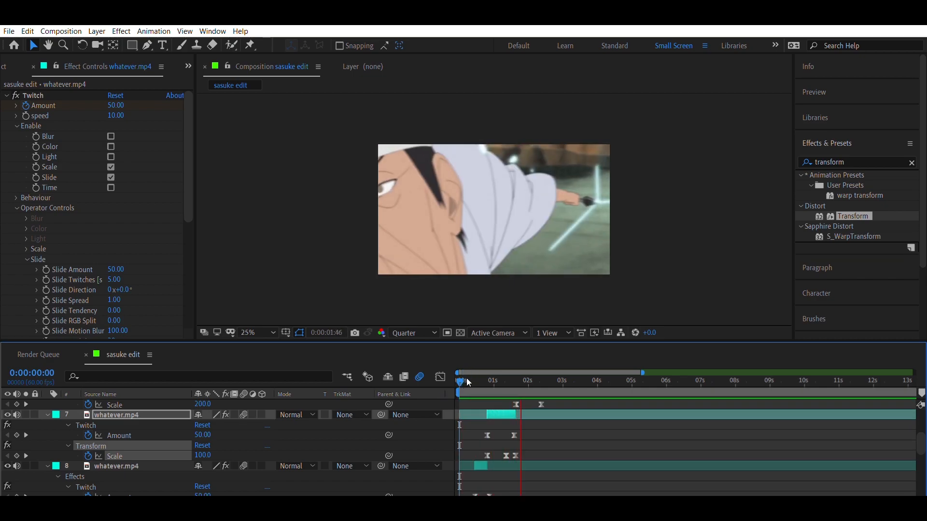
key(space)
key(space)
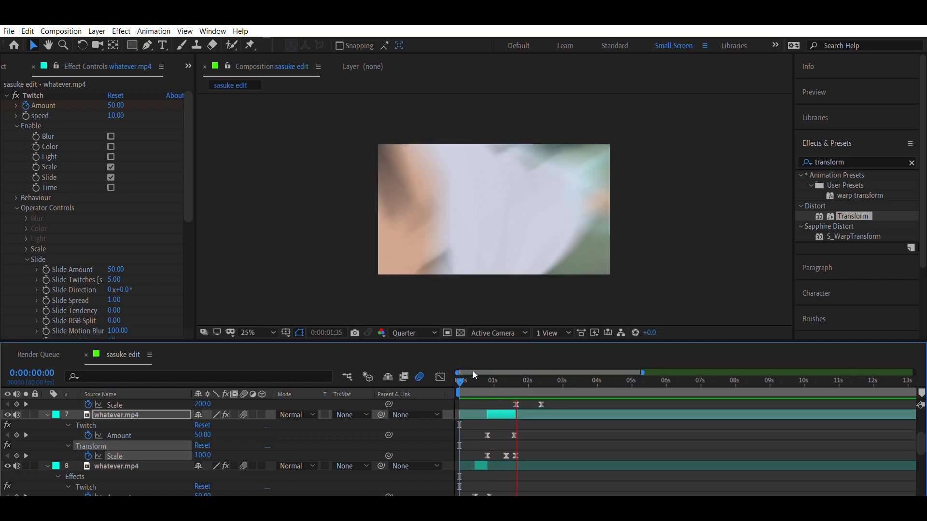
key(space)
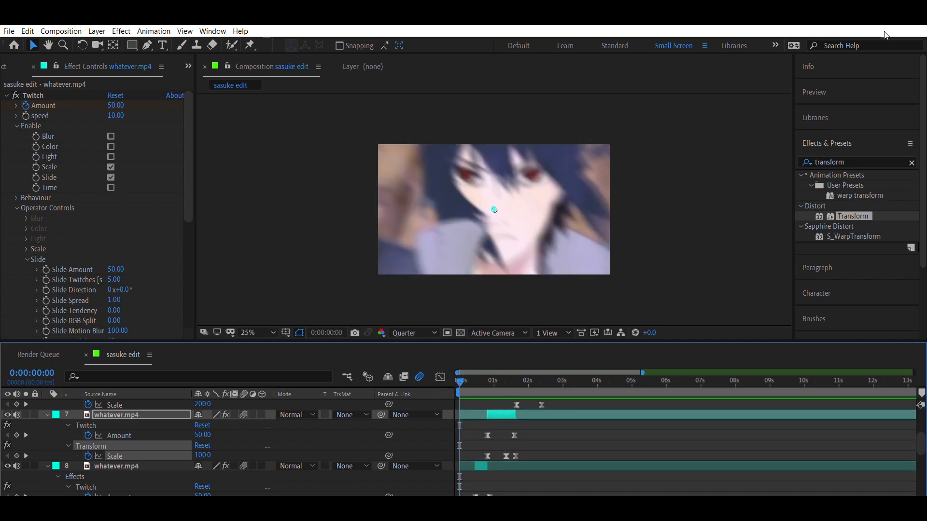